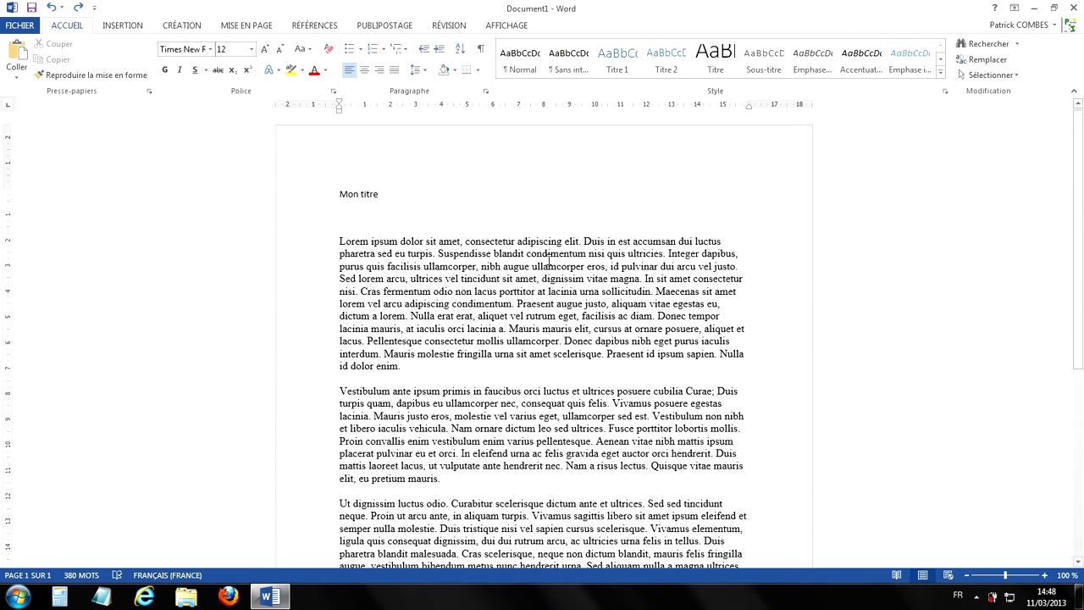
Make the title "Mon titre" above the body text bold.
{"action": "scroll", "coordinate": [411, 212], "scroll_direction": "down", "scroll_amount": 4}
{"action": "scroll", "coordinate": [332, 193], "scroll_direction": "up", "scroll_amount": 4}
{"action": "left_click_drag", "start_coordinate": [340, 196], "coordinate": [375, 196]}
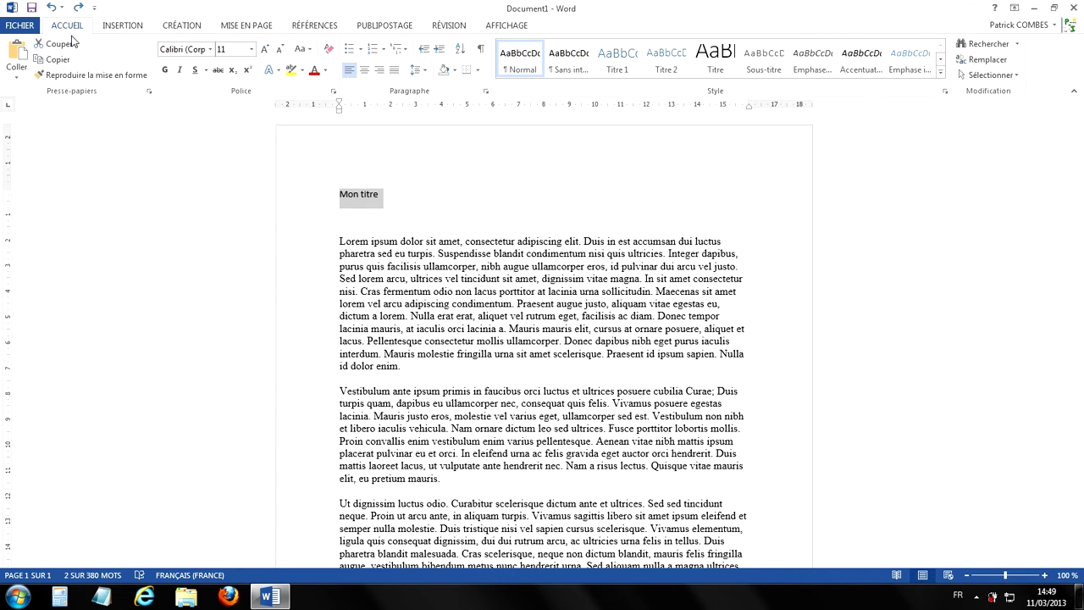
{"action": "left_click", "coordinate": [166, 73]}
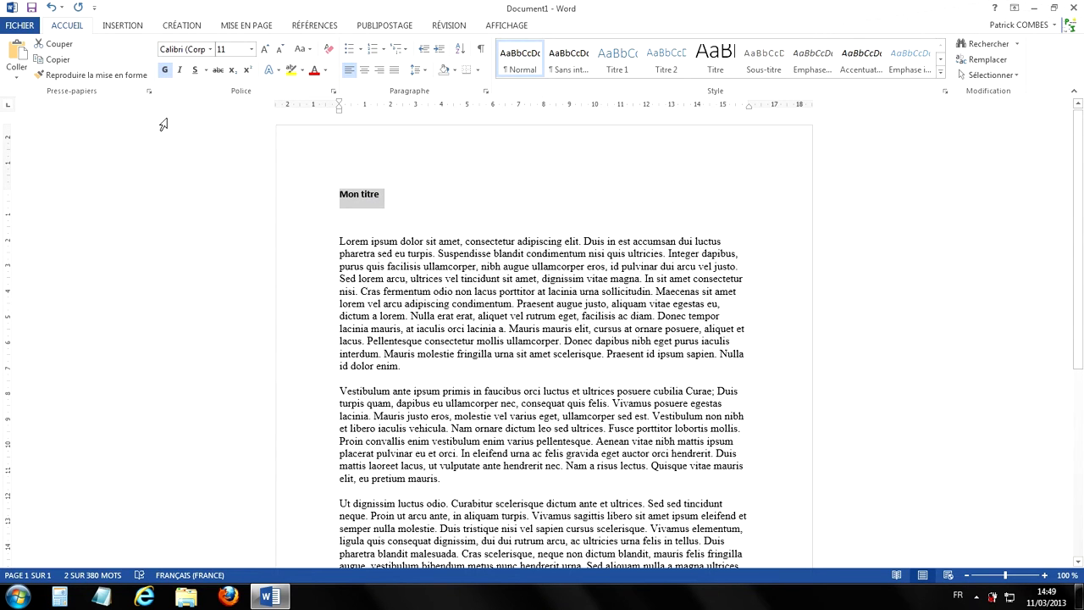
{"action": "left_click", "coordinate": [194, 70]}
Try right and left alignment on the title, and centre it on the page.
{"action": "left_click", "coordinate": [379, 71]}
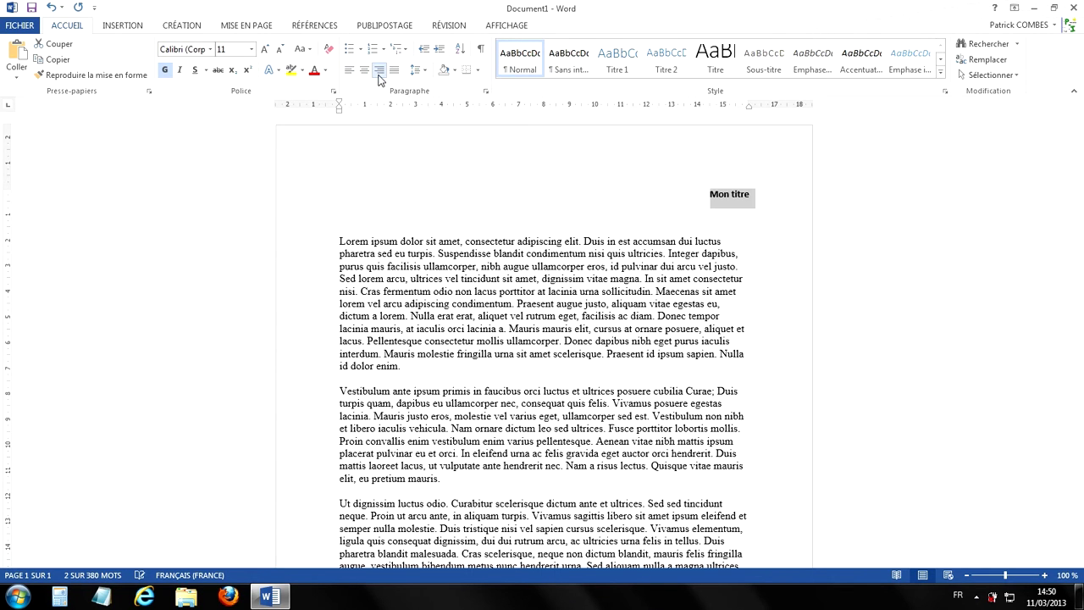
{"action": "left_click", "coordinate": [349, 71]}
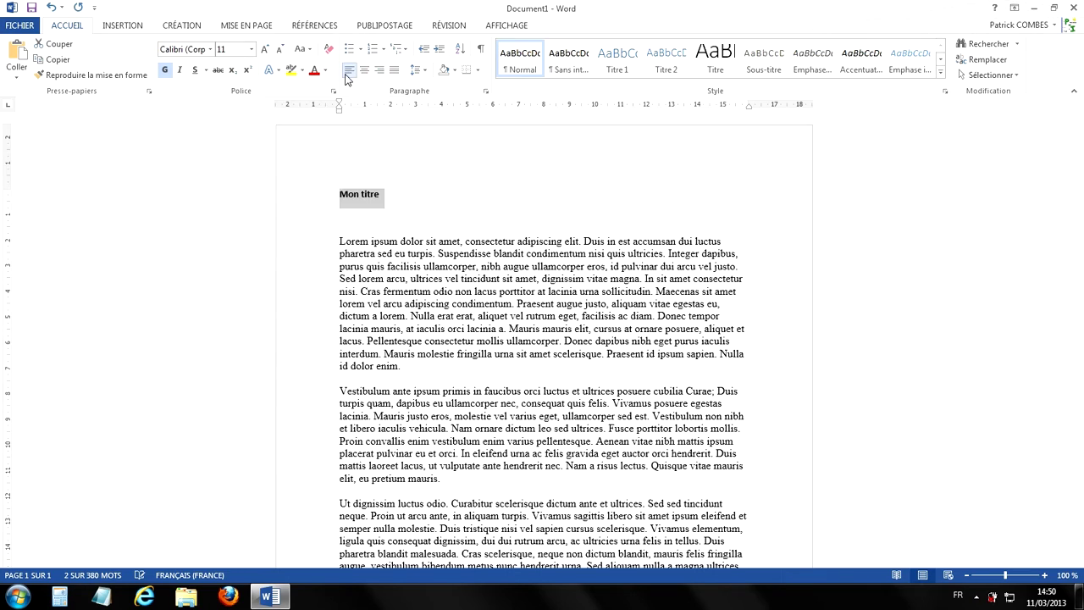
{"action": "left_click", "coordinate": [364, 71]}
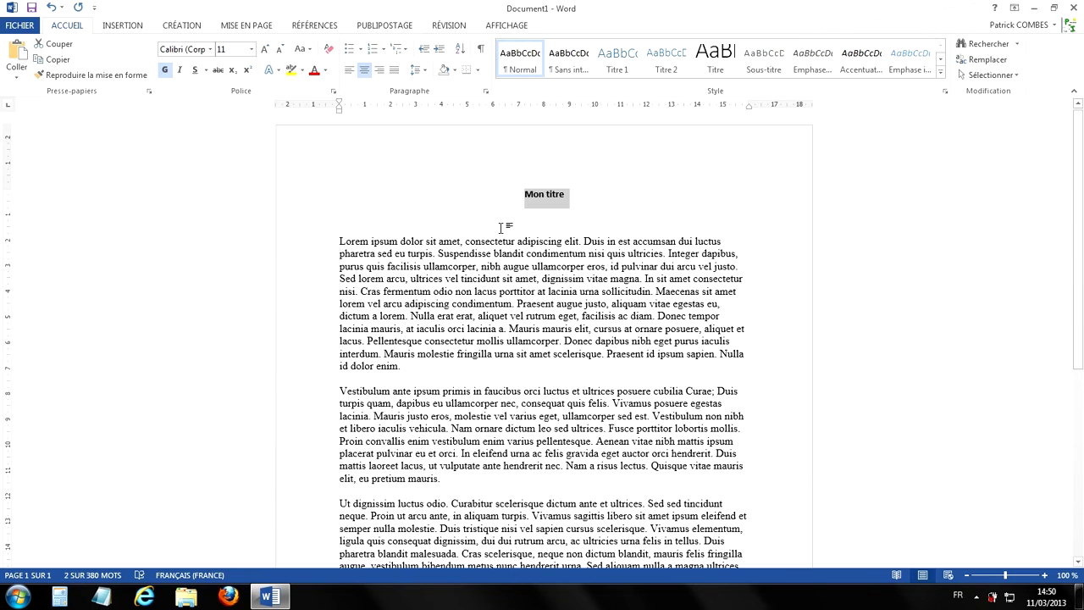
Reduce the title's font size step by step to 8.
{"action": "left_click", "coordinate": [282, 50]}
{"action": "left_click", "coordinate": [282, 50]}
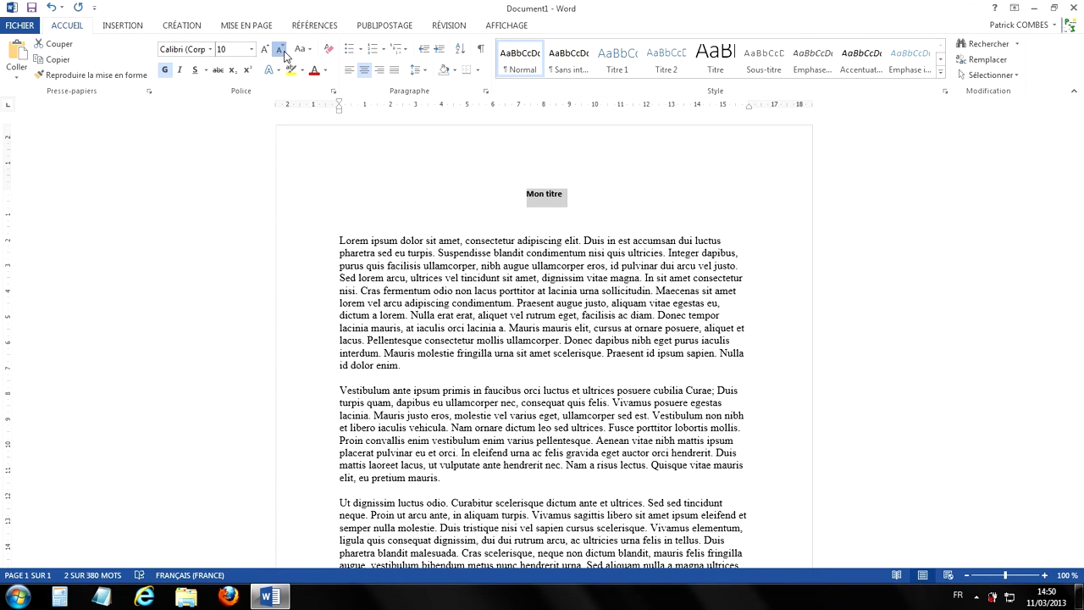
{"action": "left_click", "coordinate": [282, 50]}
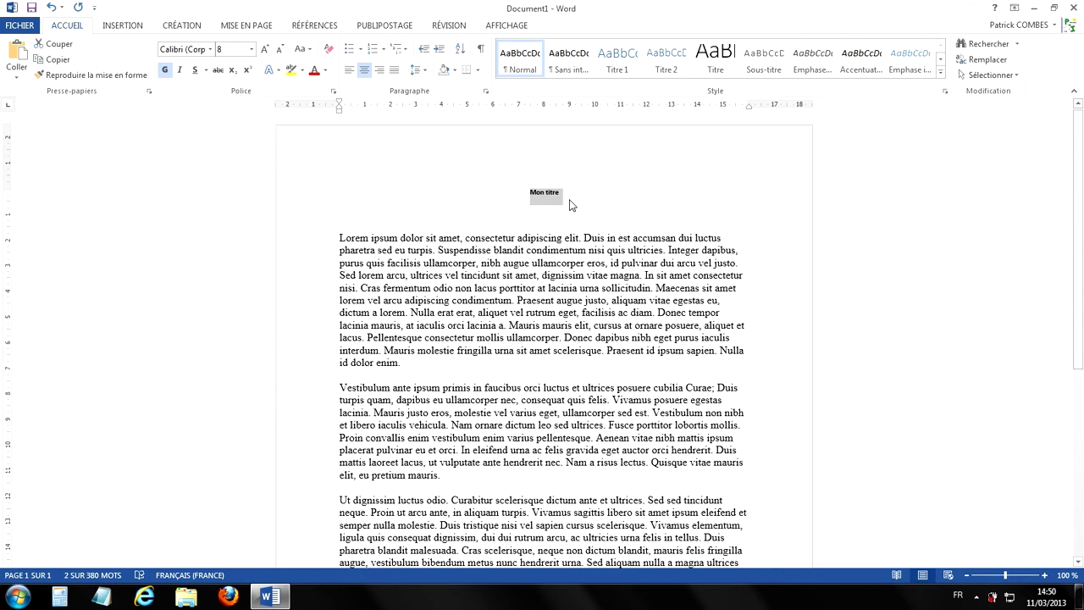
Enlarge the title's font size step by step to 16.
{"action": "left_click", "coordinate": [265, 51]}
{"action": "left_click", "coordinate": [265, 50]}
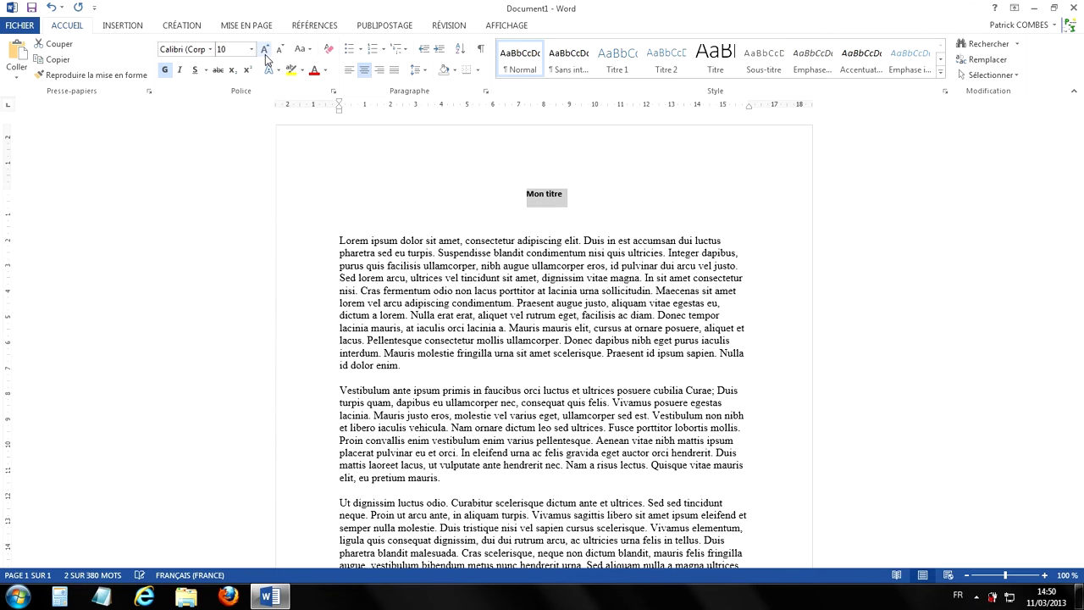
{"action": "left_click", "coordinate": [265, 51]}
{"action": "left_click", "coordinate": [265, 51]}
{"action": "left_click", "coordinate": [265, 51]}
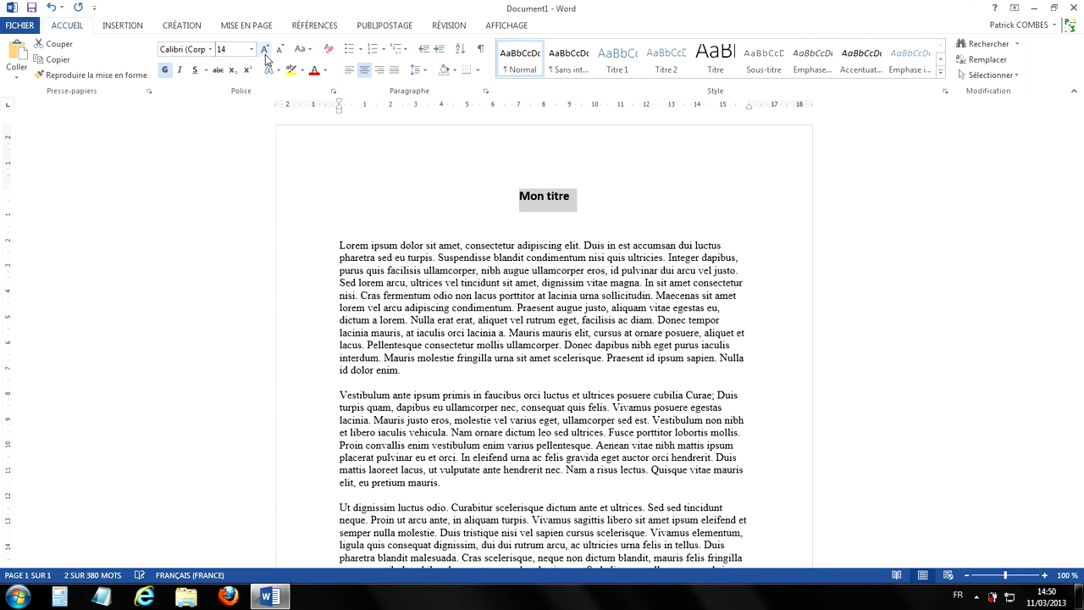
{"action": "left_click", "coordinate": [265, 51]}
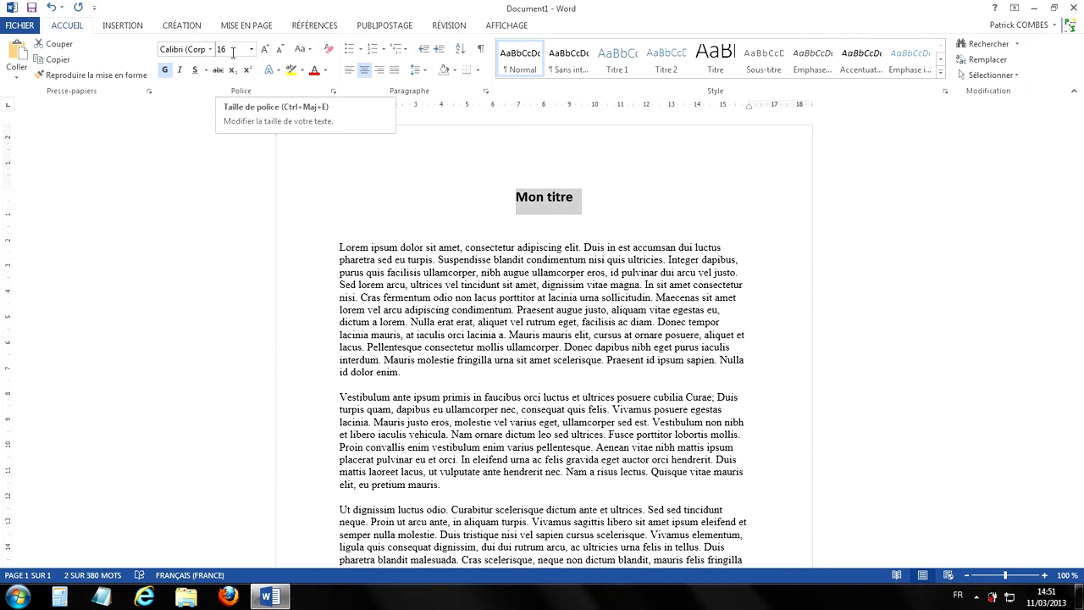
Reduce the title's font size to 12 and enlarge it again to 16.
{"action": "left_click", "coordinate": [280, 49]}
{"action": "left_click", "coordinate": [280, 49]}
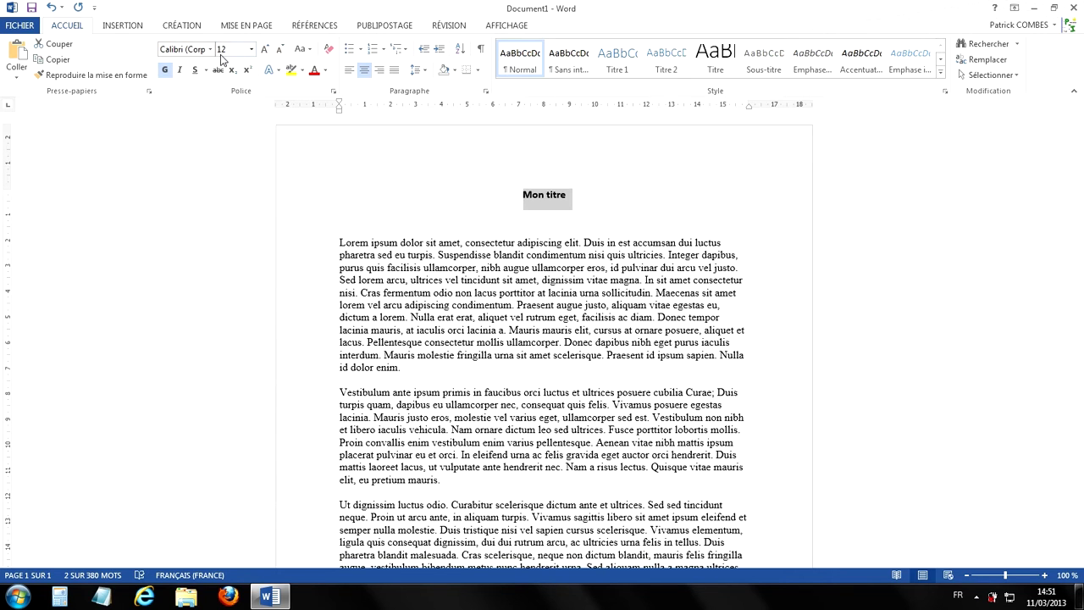
{"action": "left_click", "coordinate": [264, 49]}
{"action": "left_click", "coordinate": [265, 49]}
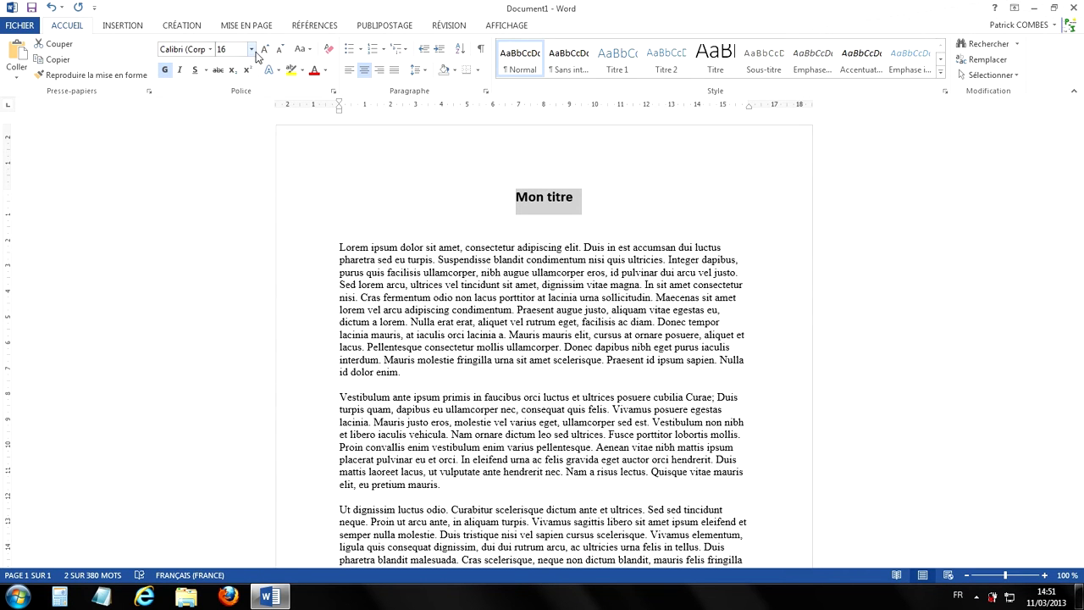
Set the title's font size to the preset value 24.
{"action": "left_click", "coordinate": [252, 50]}
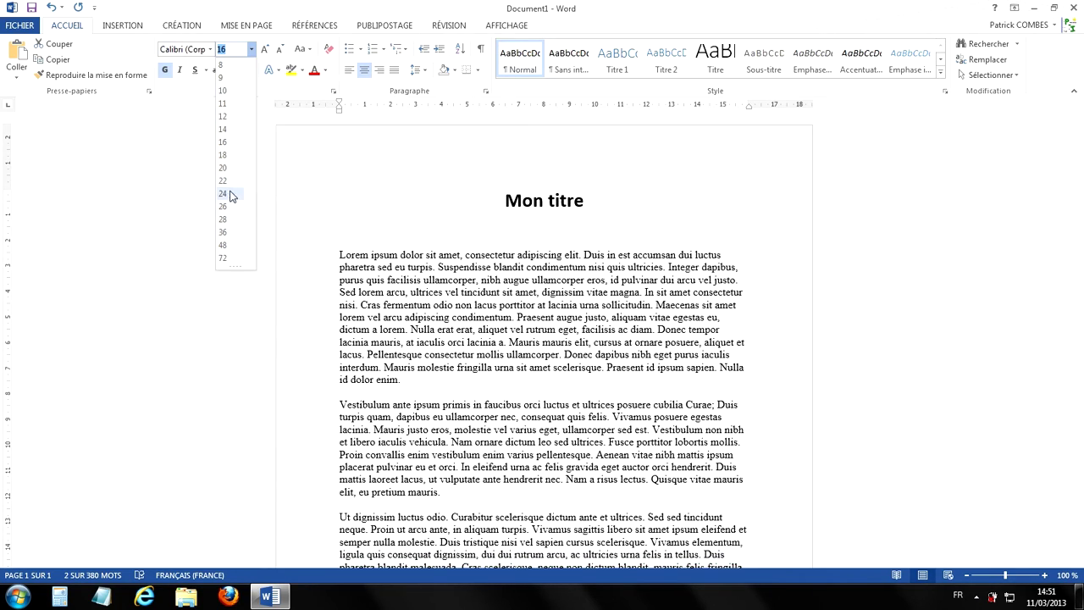
{"action": "left_click", "coordinate": [224, 194]}
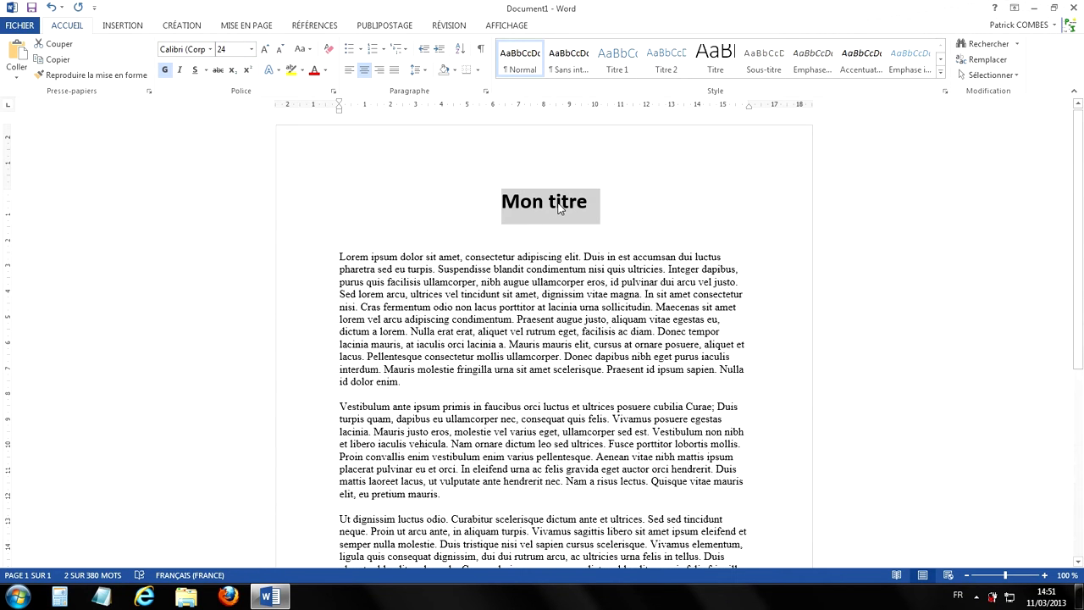
{"action": "left_click", "coordinate": [251, 50]}
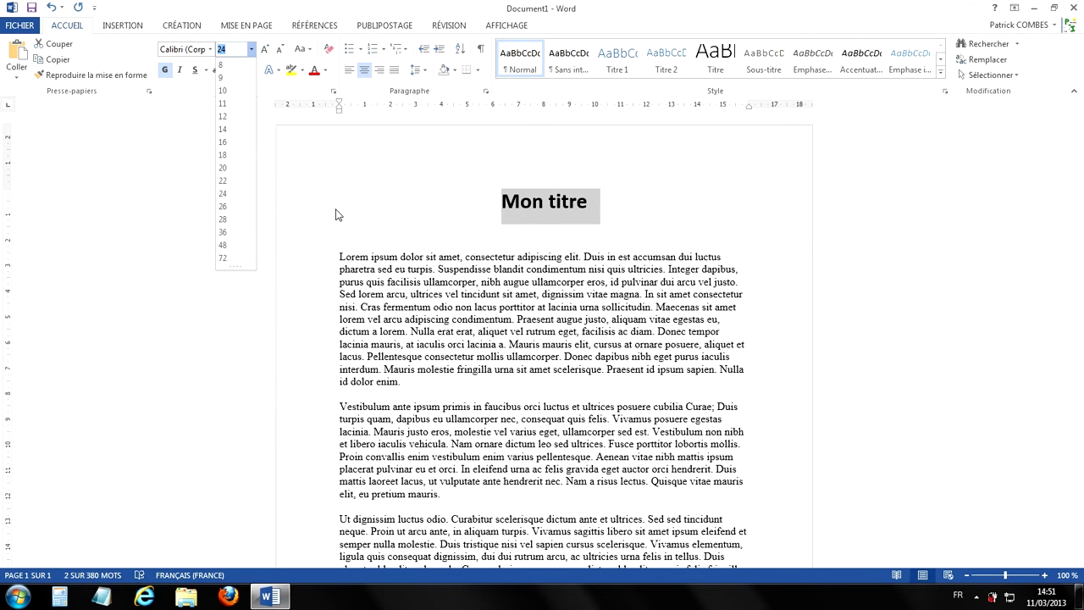
{"action": "key", "text": "Escape"}
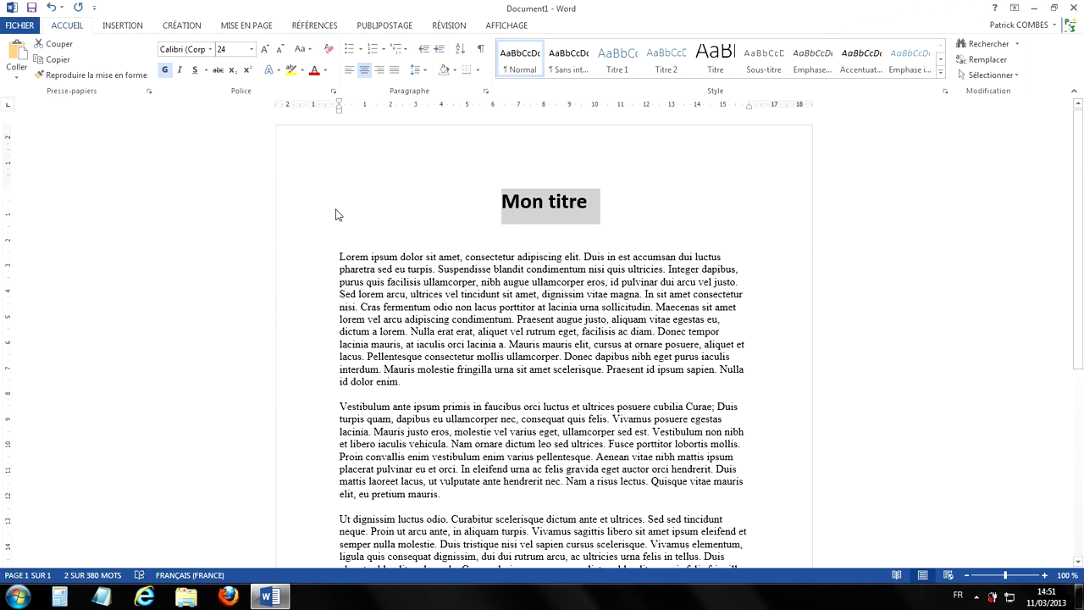
Set the title's font size to the custom value 13.
{"action": "left_click", "coordinate": [232, 49]}
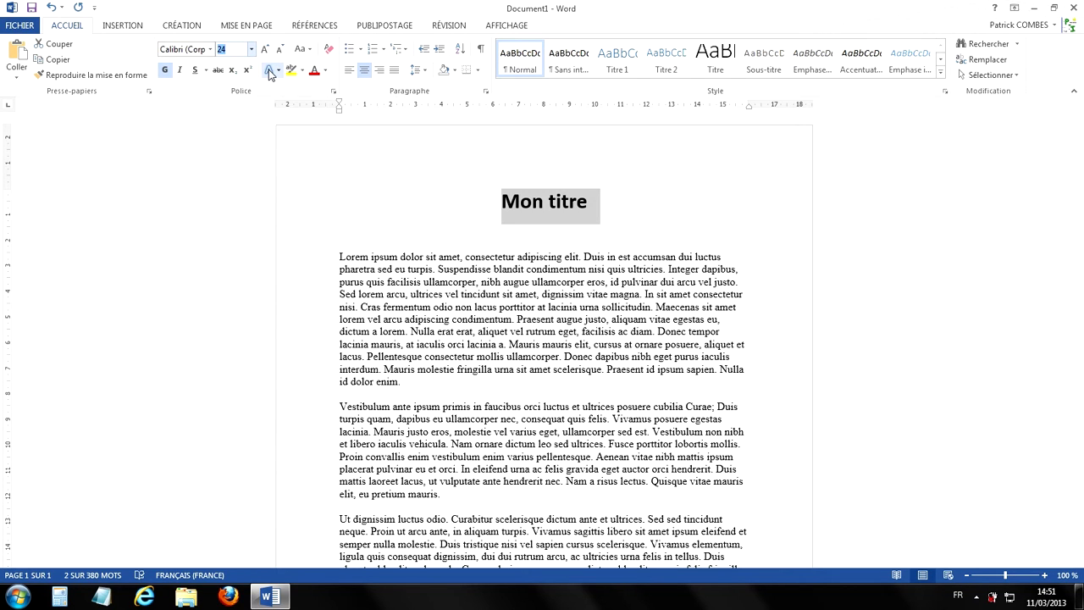
{"action": "key", "text": "BackSpace"}
{"action": "type", "text": "13"}
{"action": "key", "text": "Return"}
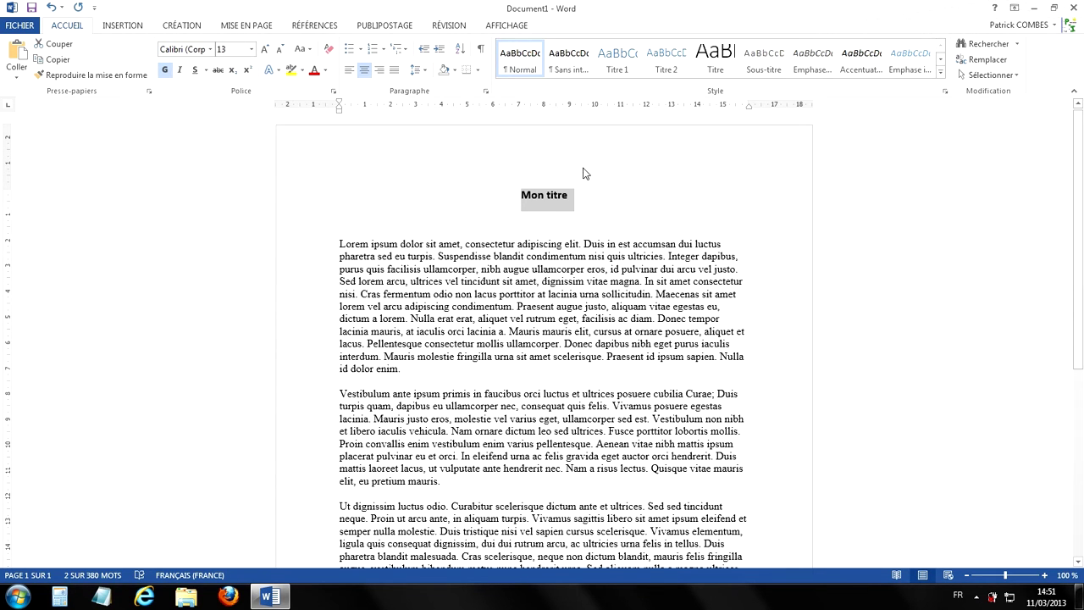
Reselect the title, reduce its font size by two steps, and enlarge it to 24.
{"action": "left_click", "coordinate": [550, 203]}
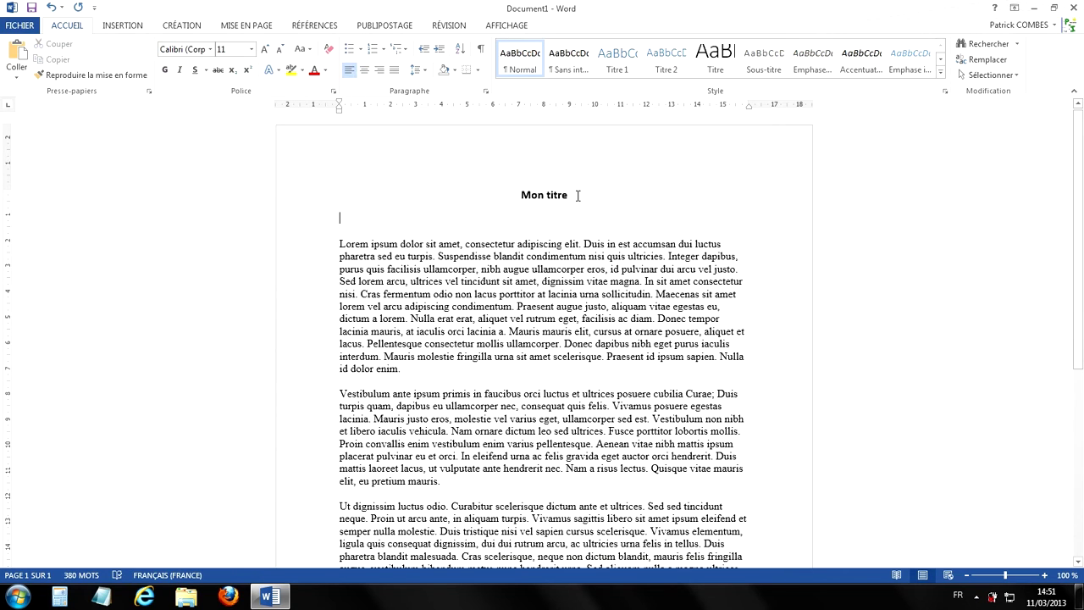
{"action": "left_click_drag", "start_coordinate": [577, 195], "coordinate": [520, 195]}
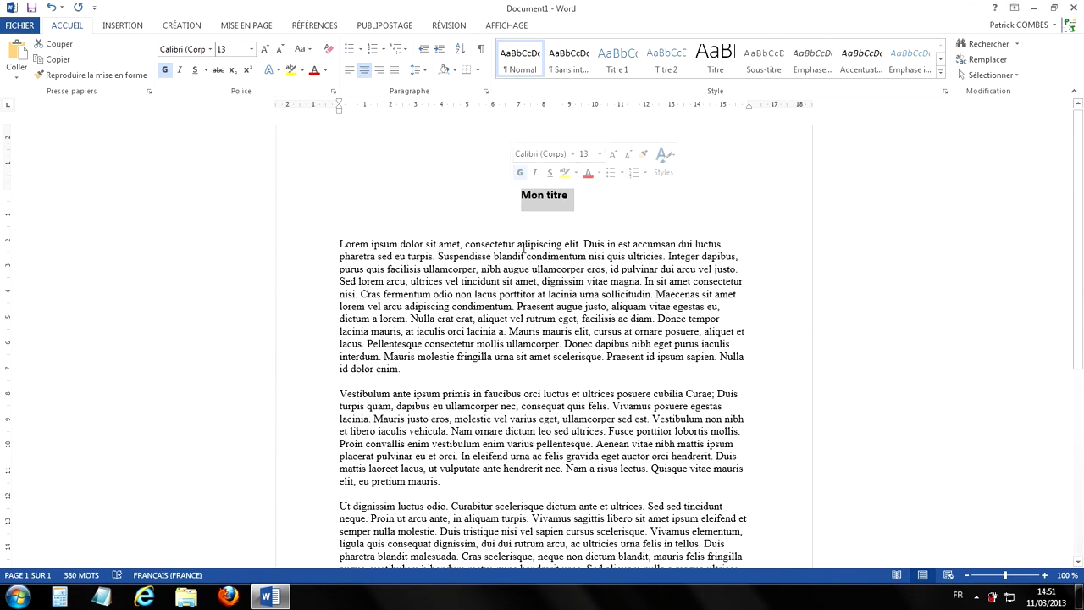
{"action": "left_click", "coordinate": [279, 49]}
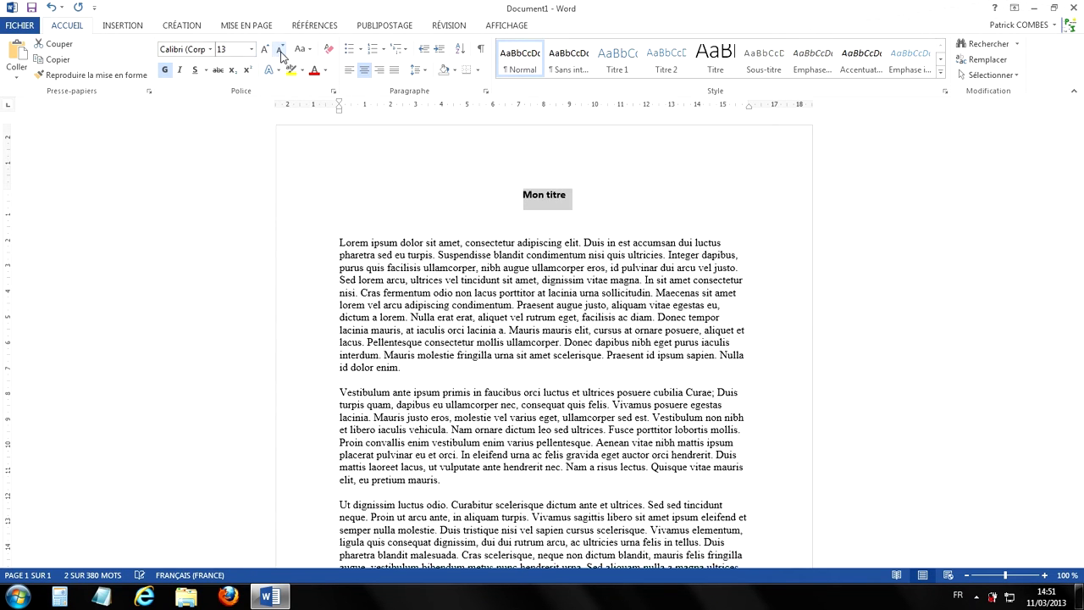
{"action": "left_click", "coordinate": [280, 49]}
{"action": "left_click", "coordinate": [266, 50]}
{"action": "left_click", "coordinate": [266, 50]}
{"action": "left_click", "coordinate": [266, 50]}
{"action": "left_click", "coordinate": [266, 50]}
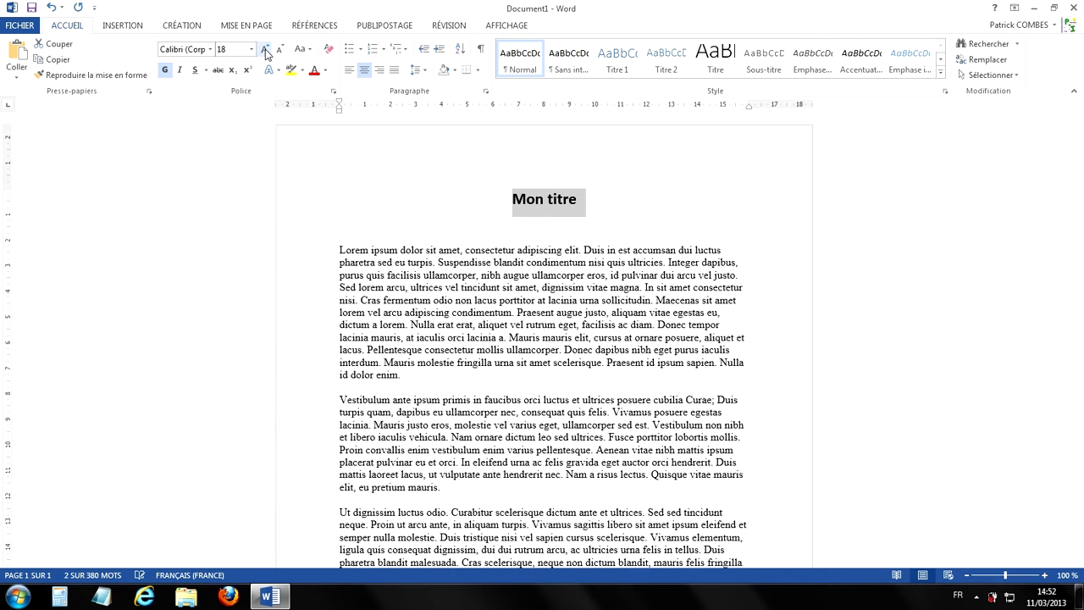
{"action": "left_click", "coordinate": [265, 50]}
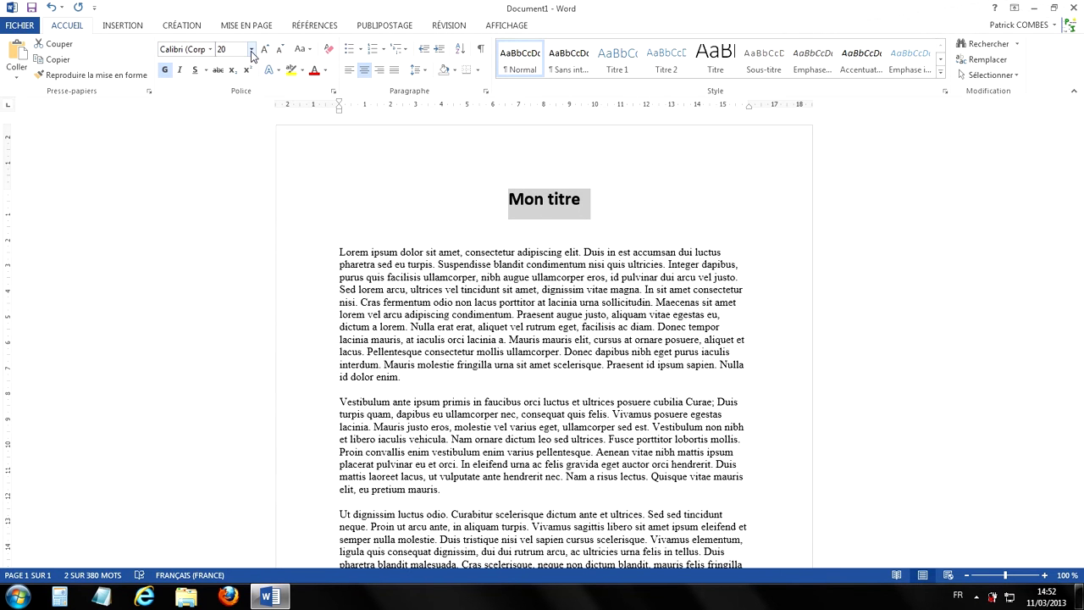
{"action": "left_click", "coordinate": [252, 50]}
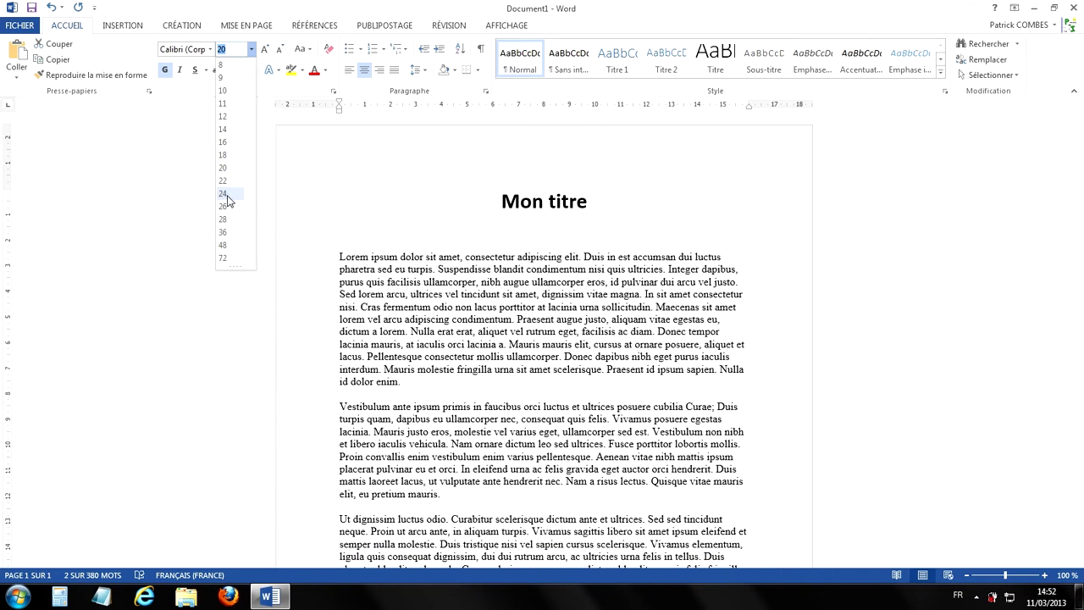
{"action": "left_click", "coordinate": [226, 197]}
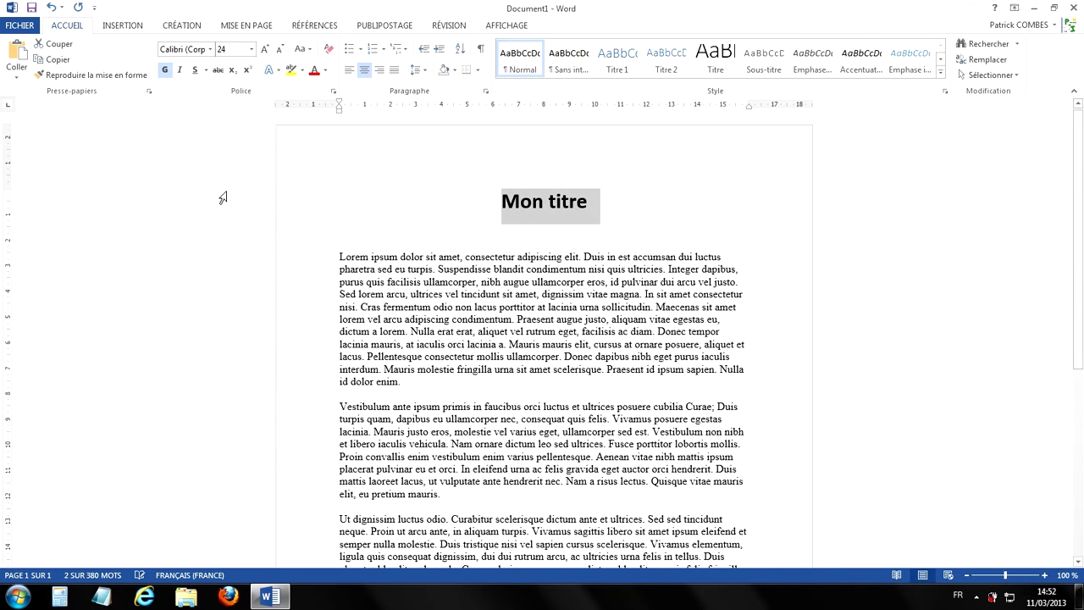
Set the title's font size to the custom value 31.
{"action": "left_click", "coordinate": [233, 48]}
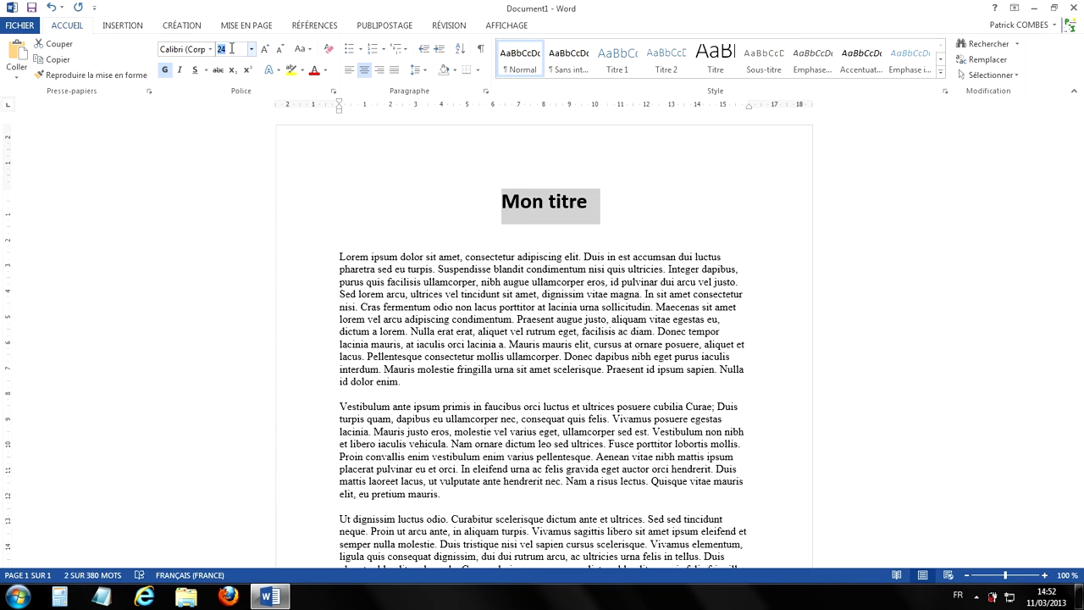
{"action": "key", "text": "BackSpace"}
{"action": "type", "text": "31"}
{"action": "key", "text": "Return"}
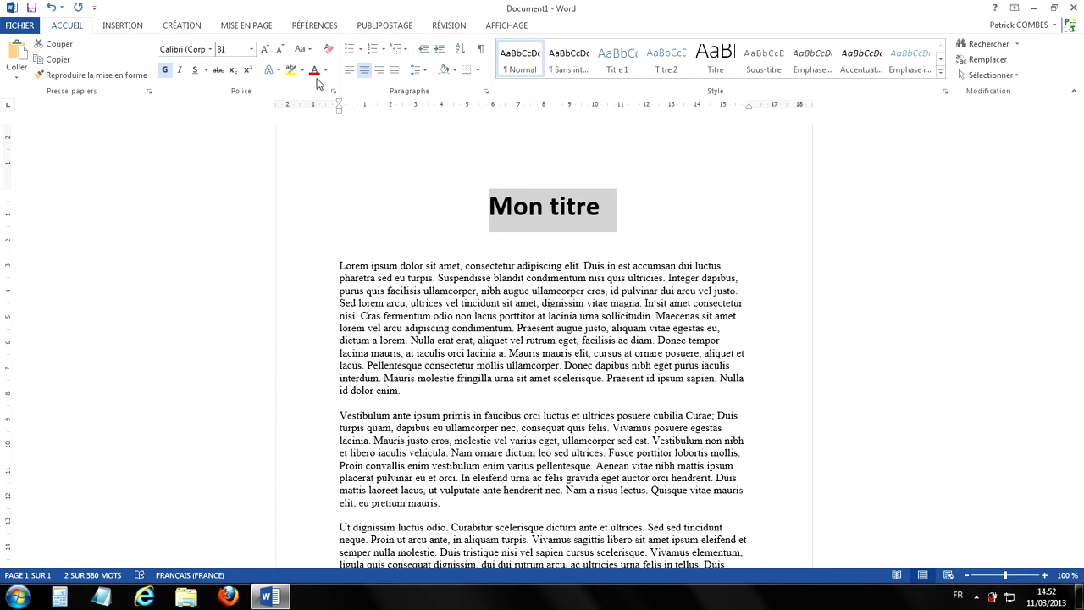
Color the title text red, and recolor it with the standard blue.
{"action": "left_click", "coordinate": [313, 71]}
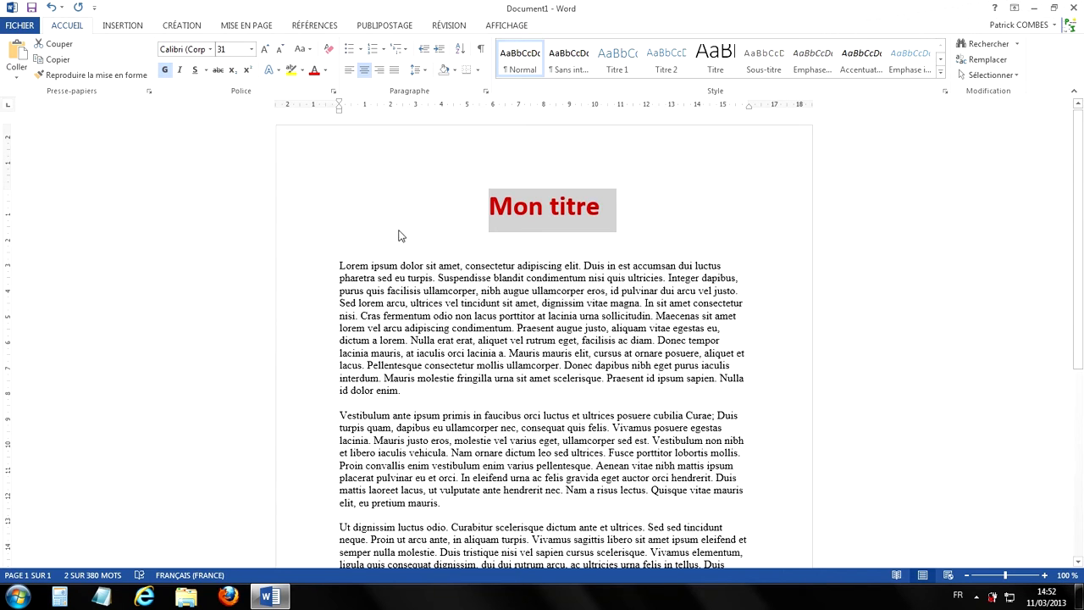
{"action": "left_click", "coordinate": [523, 229]}
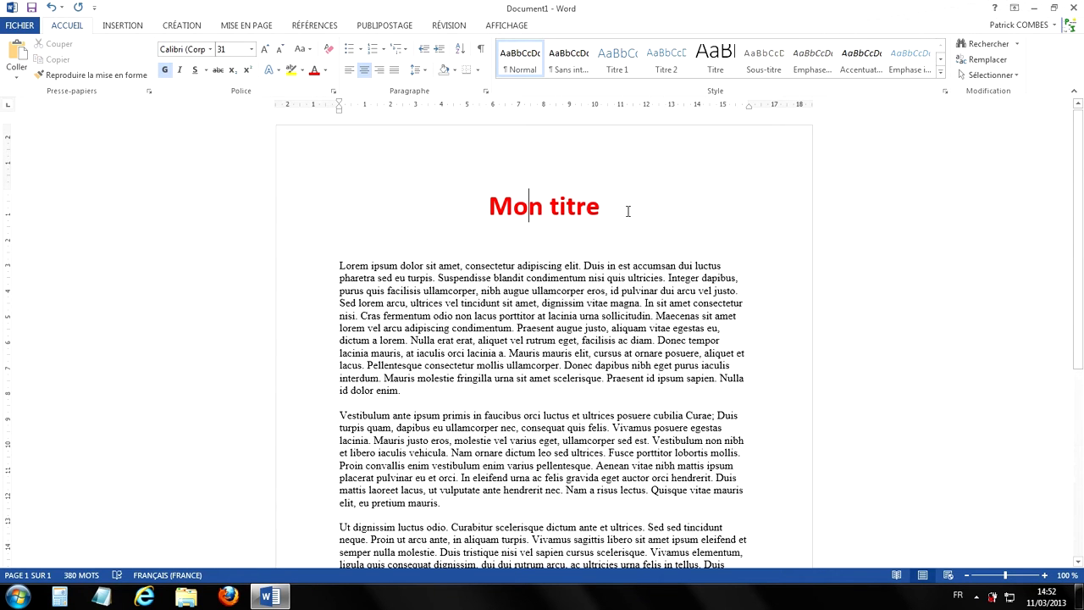
{"action": "left_click_drag", "start_coordinate": [601, 209], "coordinate": [496, 236]}
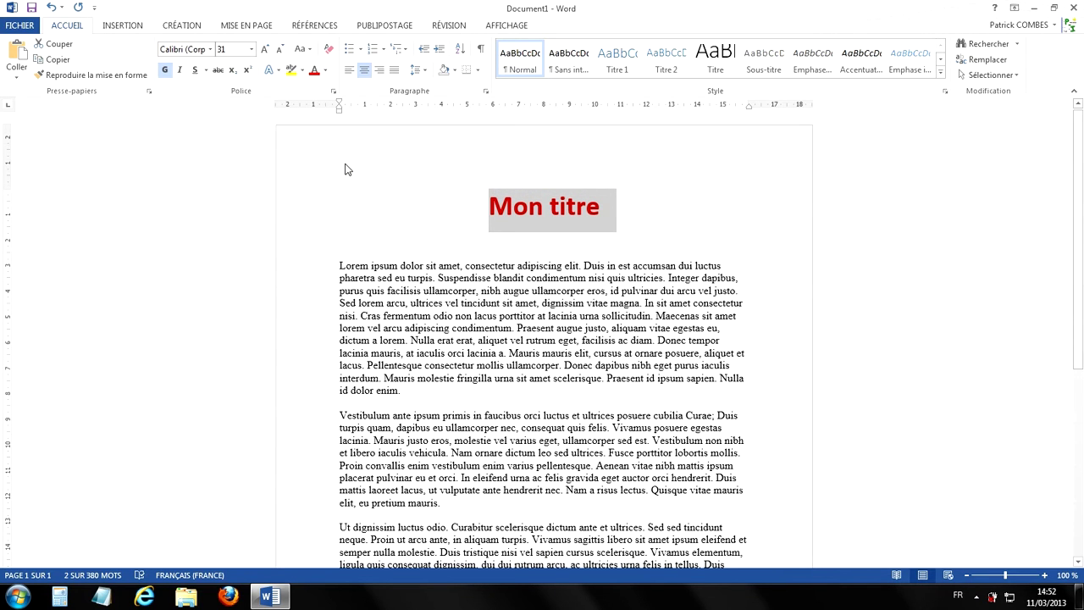
{"action": "left_click", "coordinate": [325, 74]}
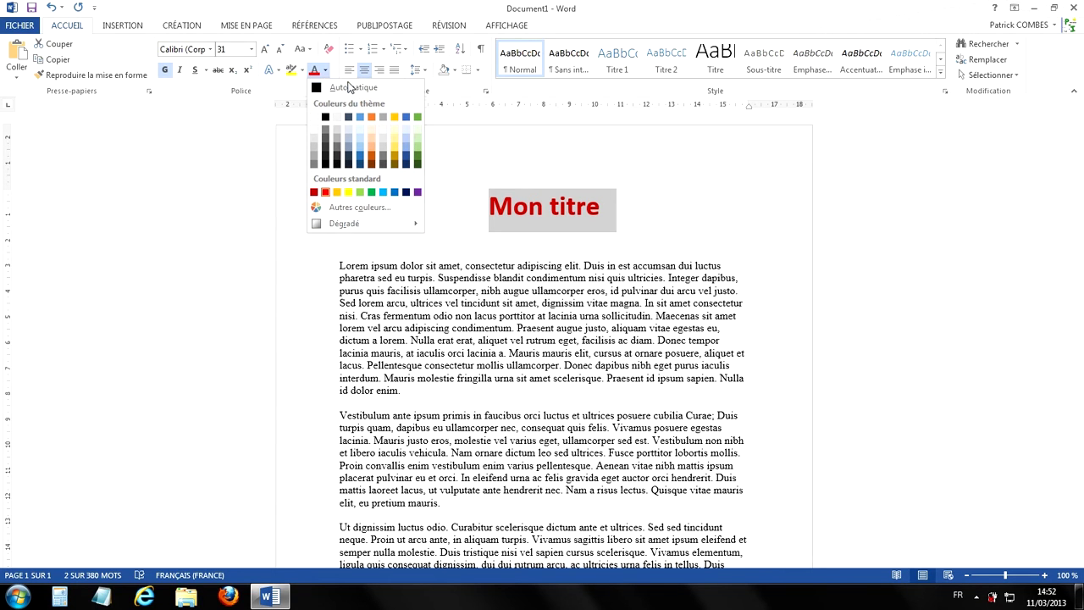
{"action": "left_click", "coordinate": [395, 193]}
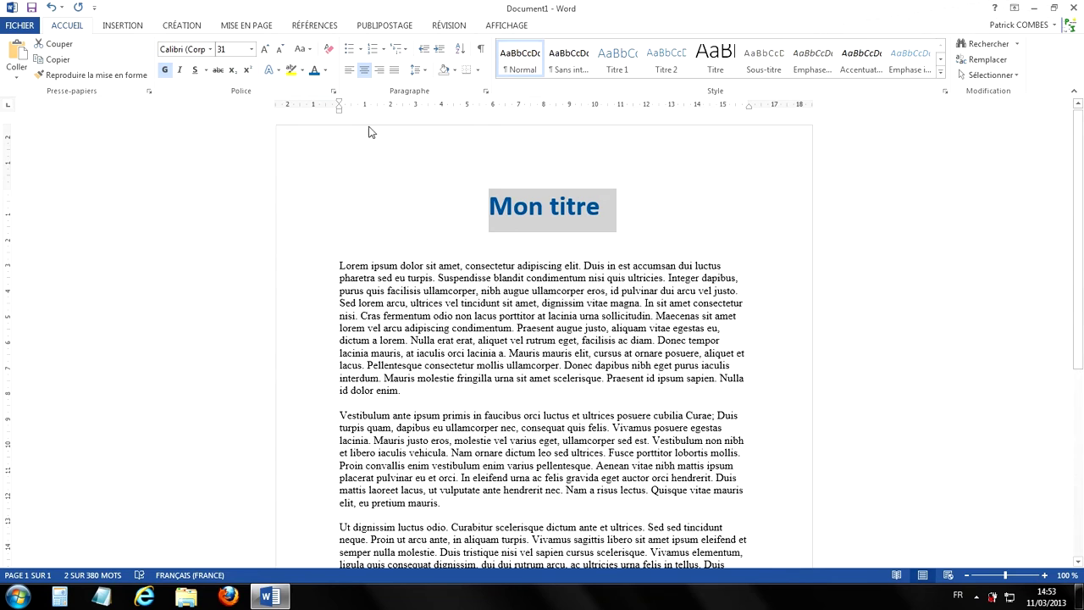
Mix a custom light green for the title text, with RGB values of about 66, 213, 41.
{"action": "left_click", "coordinate": [325, 71]}
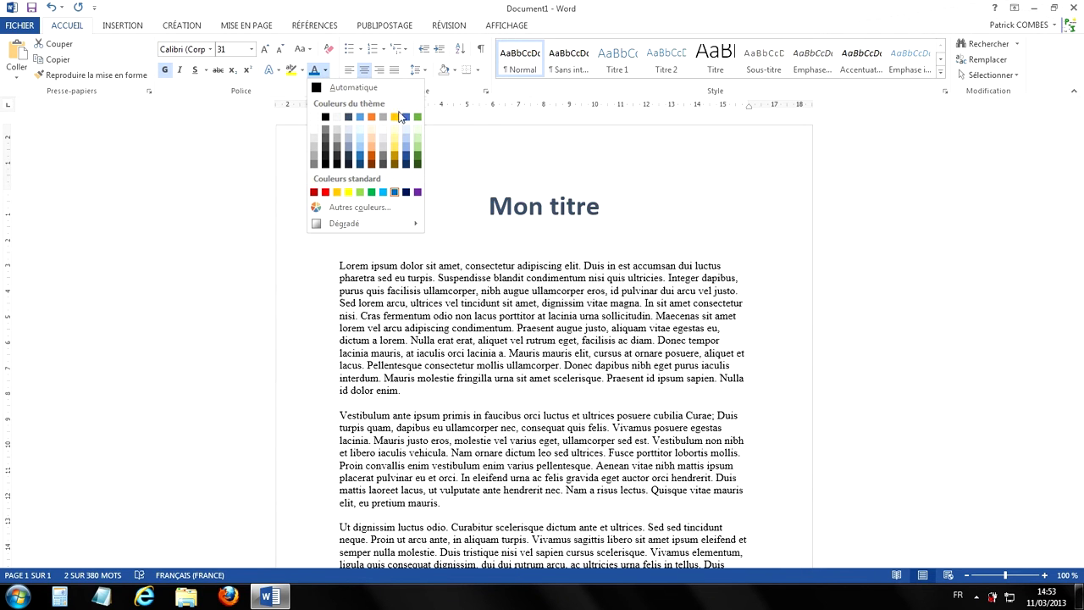
{"action": "left_click", "coordinate": [342, 207]}
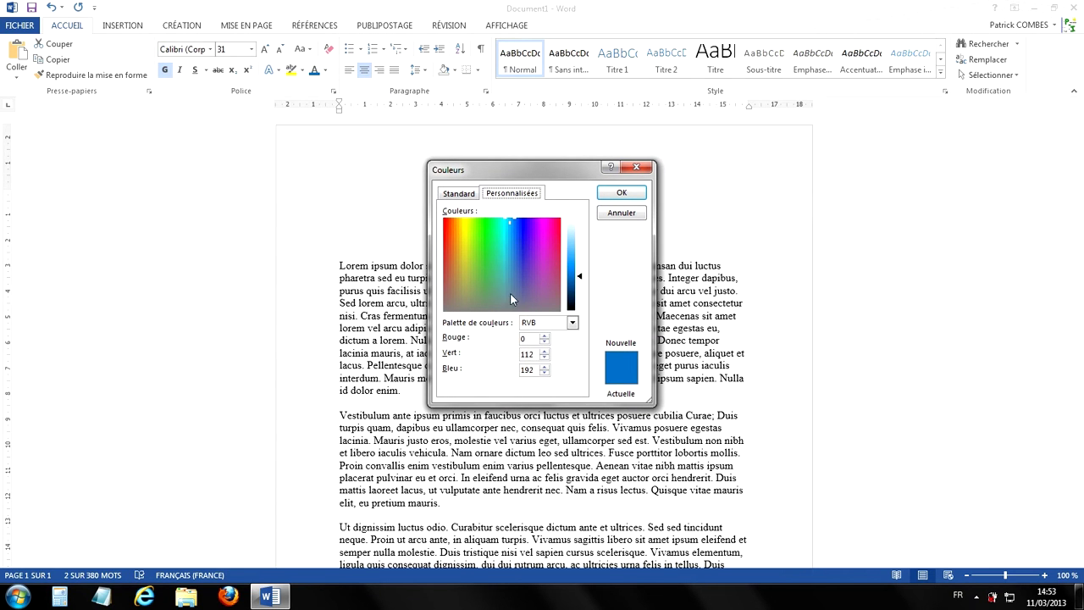
{"action": "left_click", "coordinate": [480, 242]}
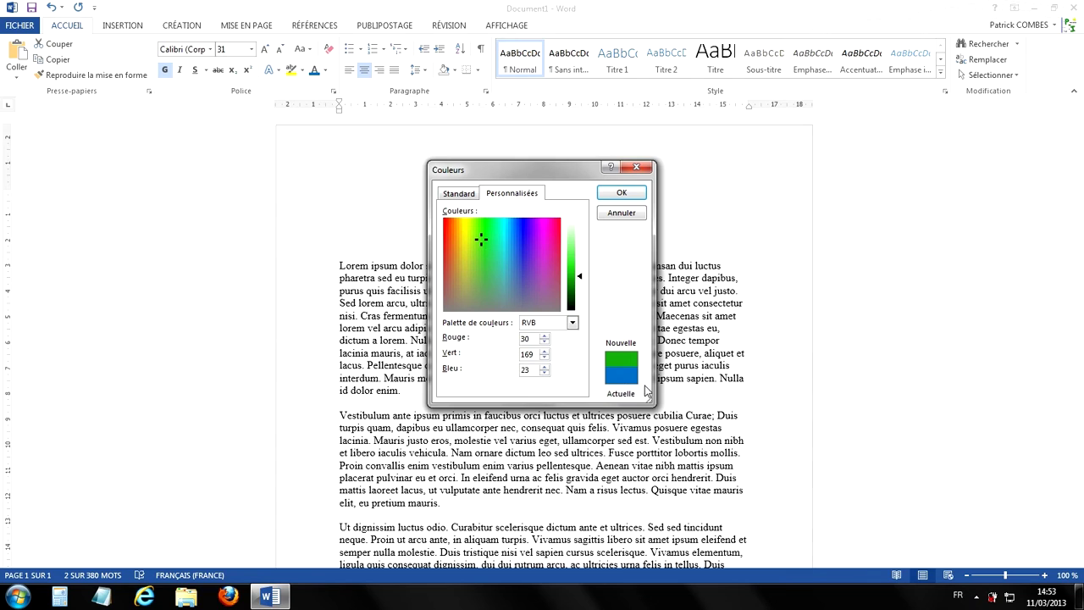
{"action": "left_click_drag", "start_coordinate": [589, 172], "coordinate": [425, 166]}
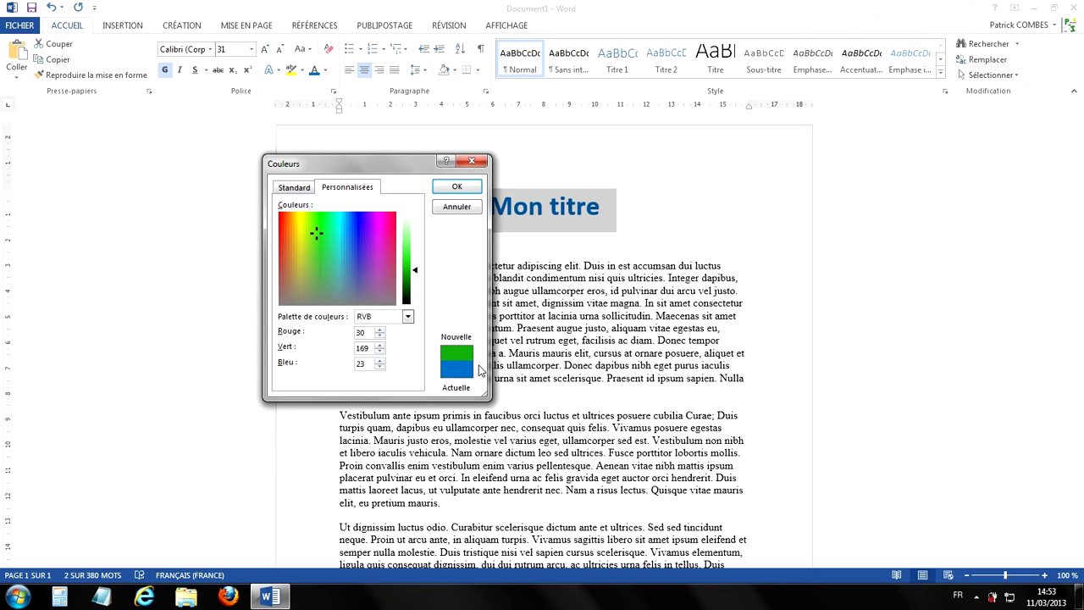
{"action": "left_click_drag", "start_coordinate": [320, 249], "coordinate": [315, 241]}
{"action": "mouse_move", "coordinate": [415, 271]}
{"action": "left_mouse_down"}
{"action": "mouse_move", "coordinate": [415, 240]}
{"action": "mouse_move", "coordinate": [414, 259]}
{"action": "left_mouse_up"}
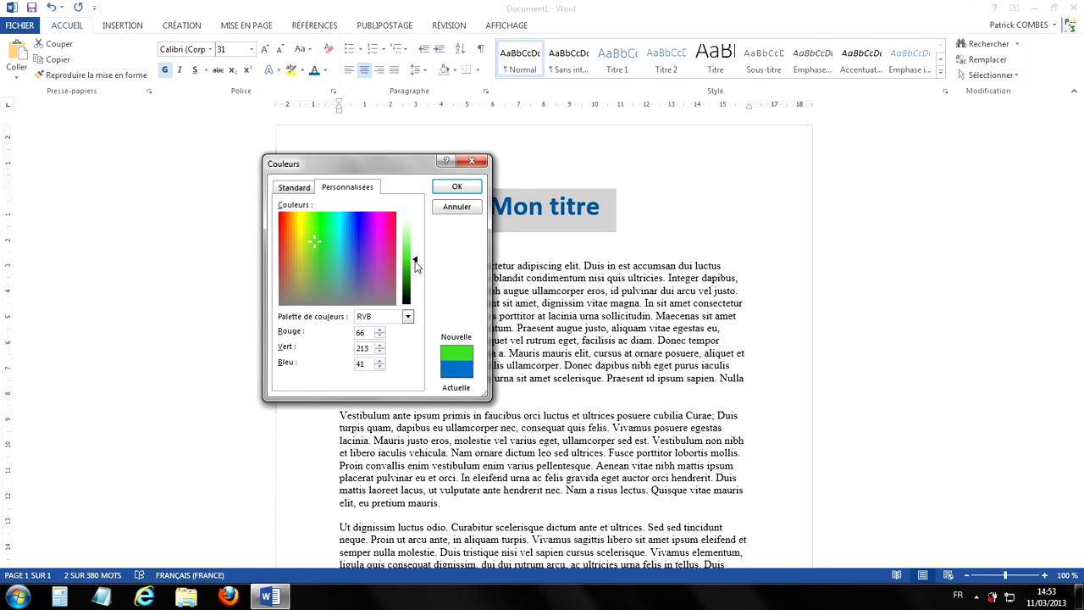
{"action": "left_click", "coordinate": [414, 258]}
Choose a bright green from the standard color palette instead and apply it to the title.
{"action": "left_click", "coordinate": [298, 188]}
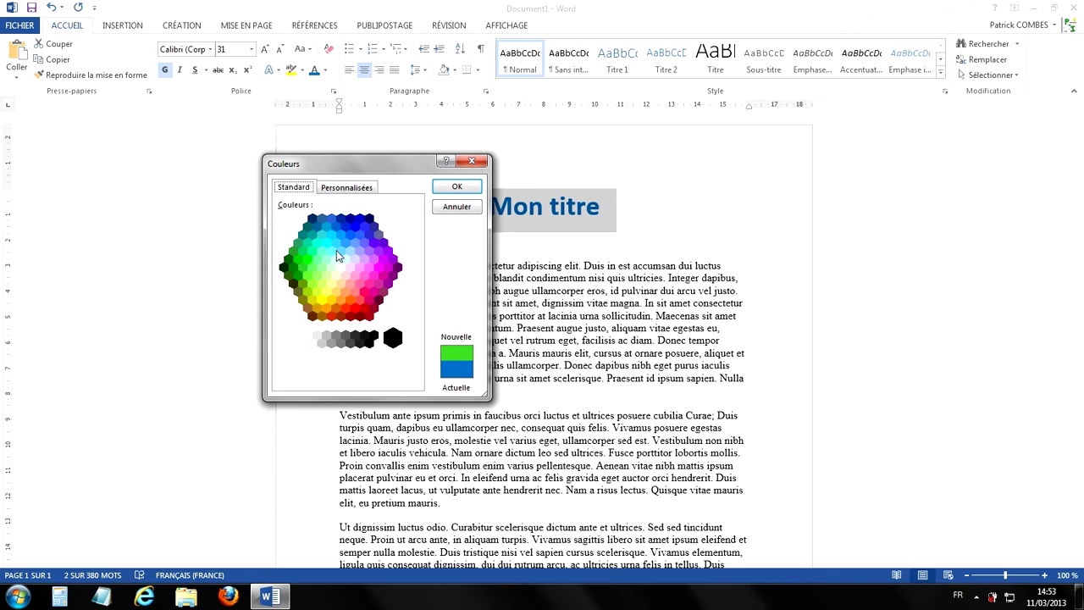
{"action": "left_click", "coordinate": [307, 259]}
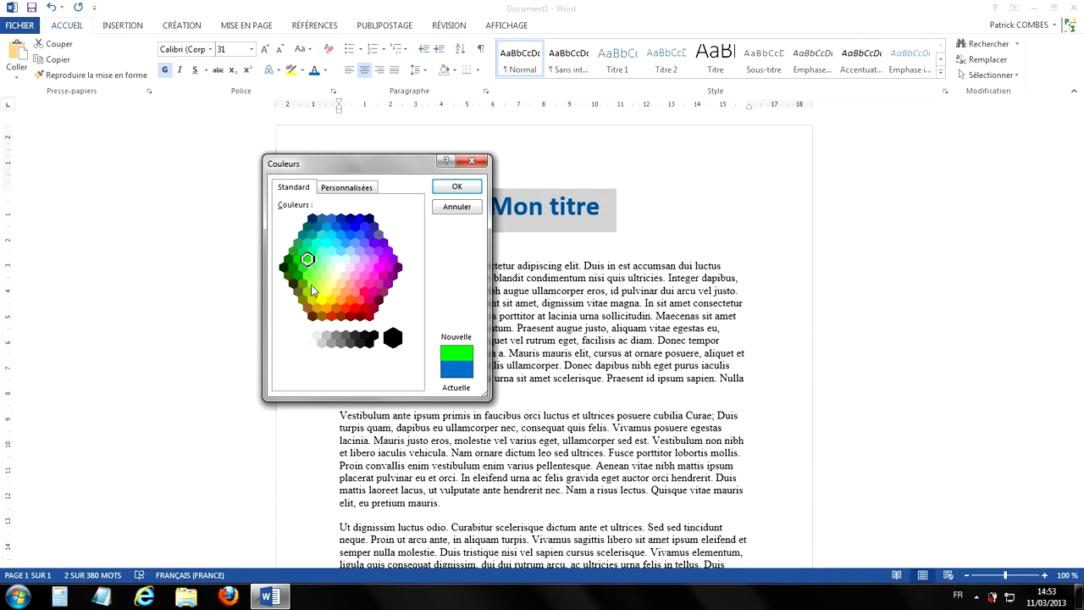
{"action": "left_click", "coordinate": [457, 187]}
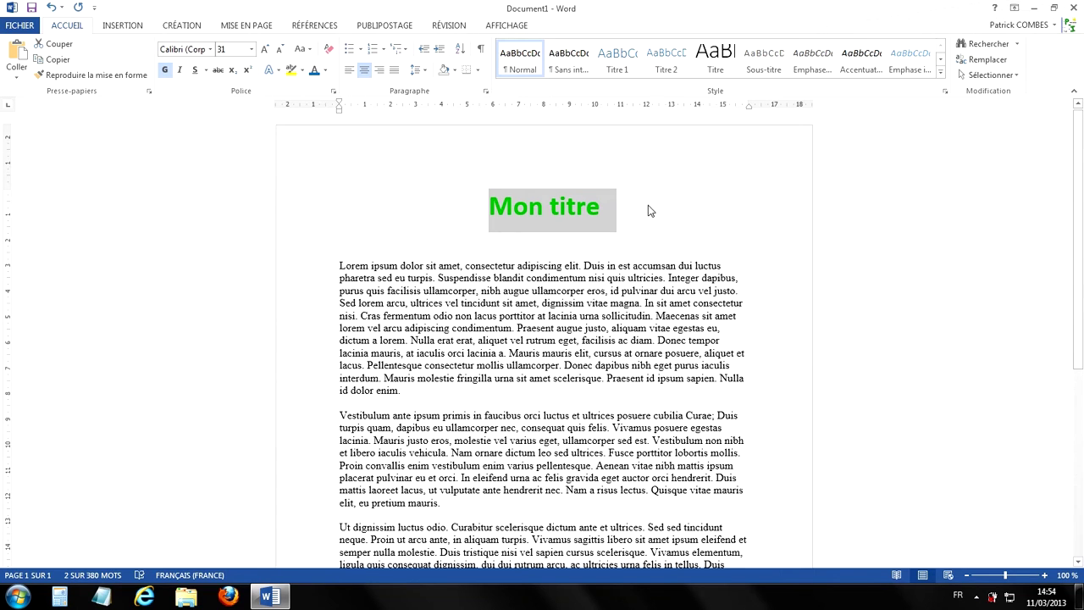
{"action": "left_click", "coordinate": [712, 242]}
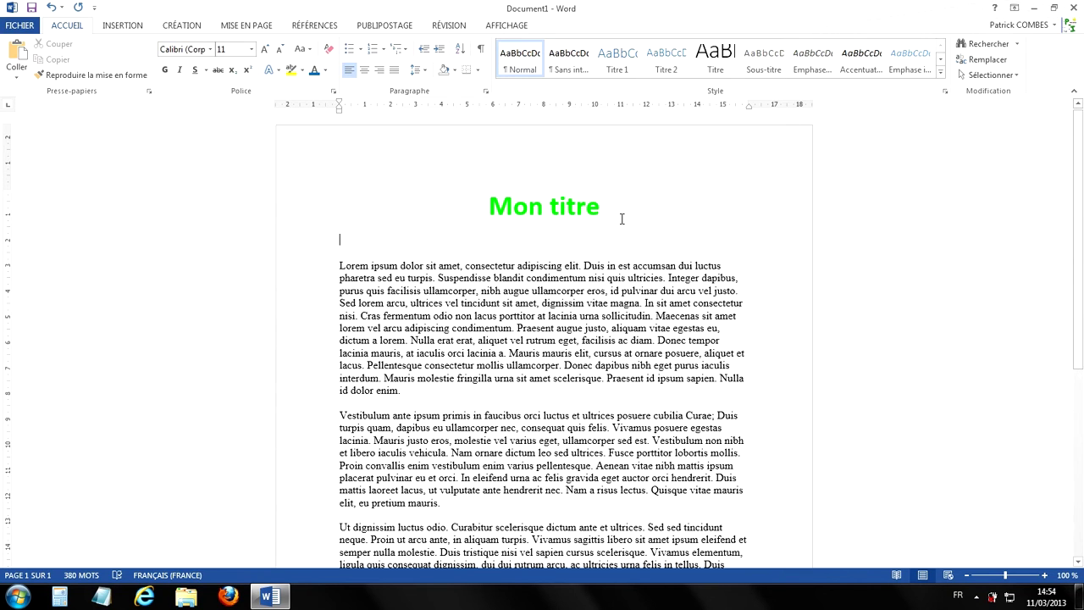
Change the font of the title "Mon titre" to Batavia.
{"action": "left_click_drag", "start_coordinate": [597, 206], "coordinate": [498, 206]}
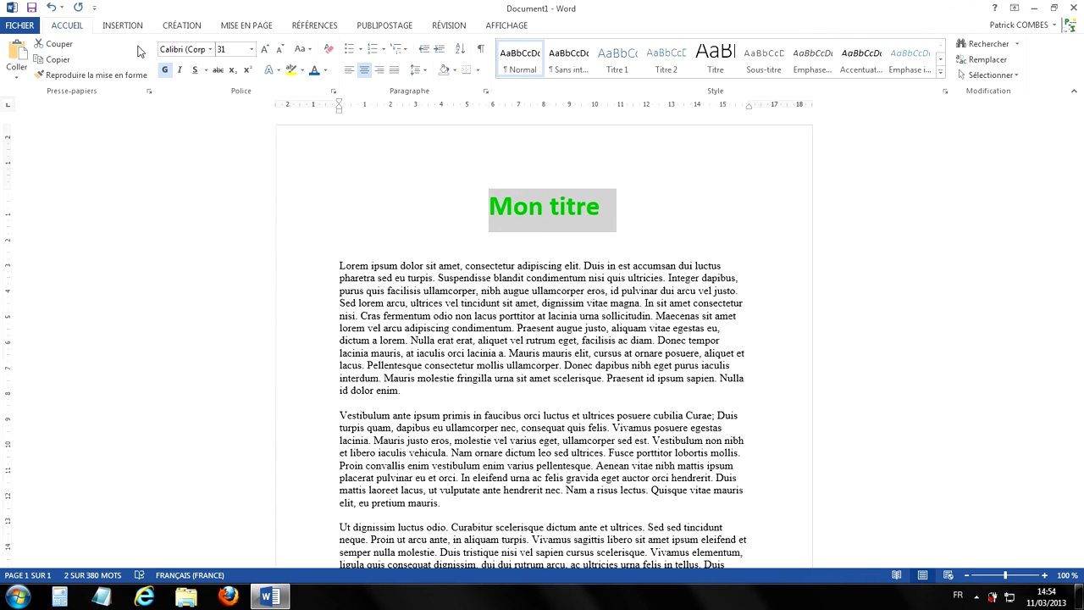
{"action": "left_click", "coordinate": [211, 49]}
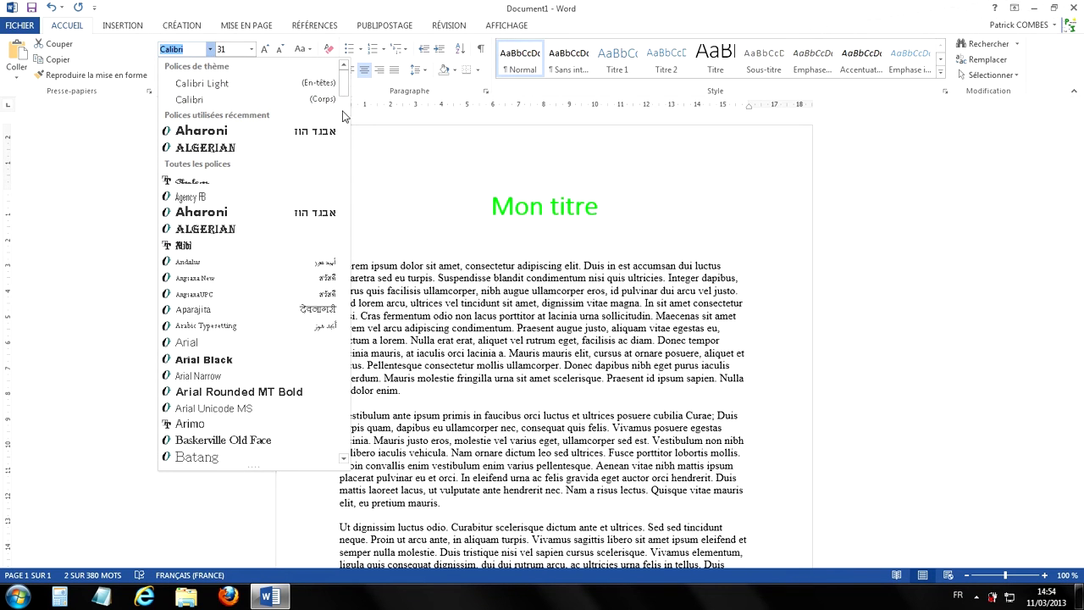
{"action": "mouse_move", "coordinate": [347, 91]}
{"action": "left_mouse_down"}
{"action": "mouse_move", "coordinate": [348, 203]}
{"action": "mouse_move", "coordinate": [344, 85]}
{"action": "left_mouse_up"}
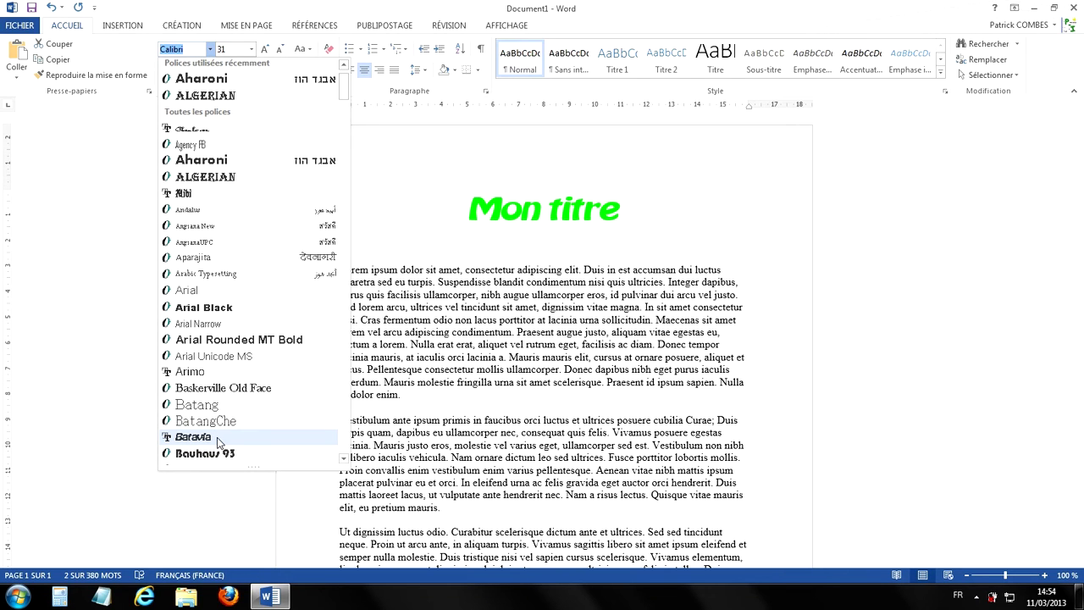
{"action": "left_click", "coordinate": [219, 441]}
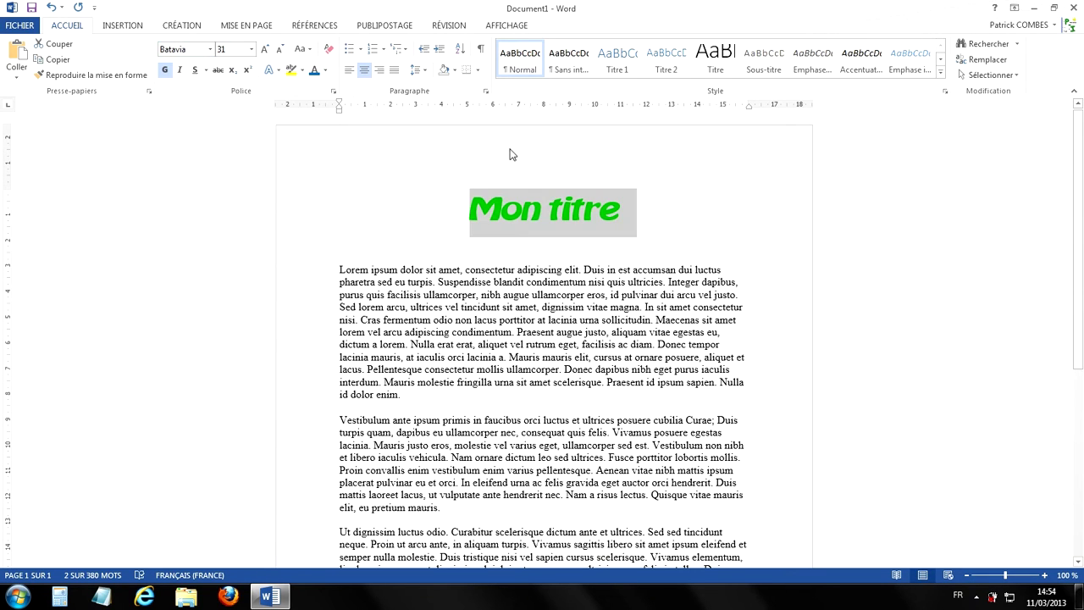
{"action": "left_click", "coordinate": [664, 228]}
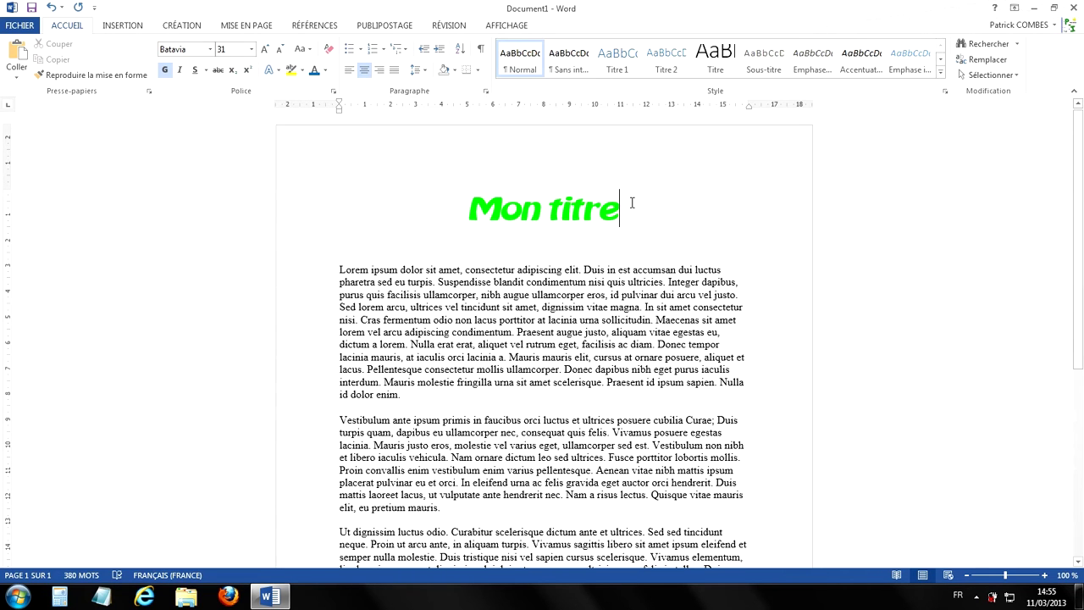
Underline the whole title "Mon titre" with the default single line.
{"action": "left_click_drag", "start_coordinate": [632, 203], "coordinate": [468, 208]}
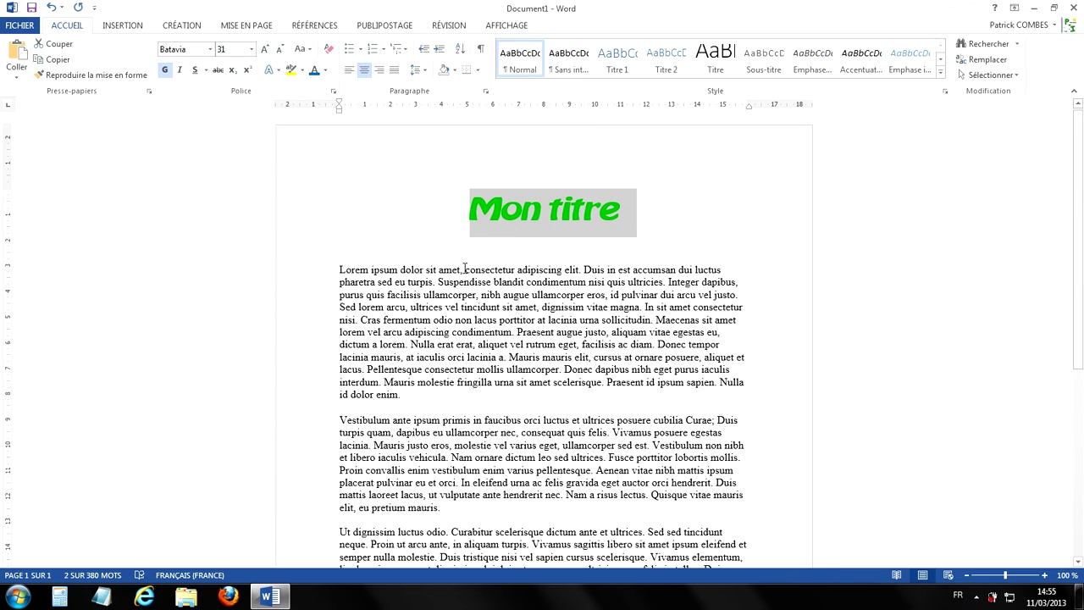
{"action": "left_click_drag", "start_coordinate": [464, 269], "coordinate": [495, 269]}
{"action": "left_click", "coordinate": [543, 269]}
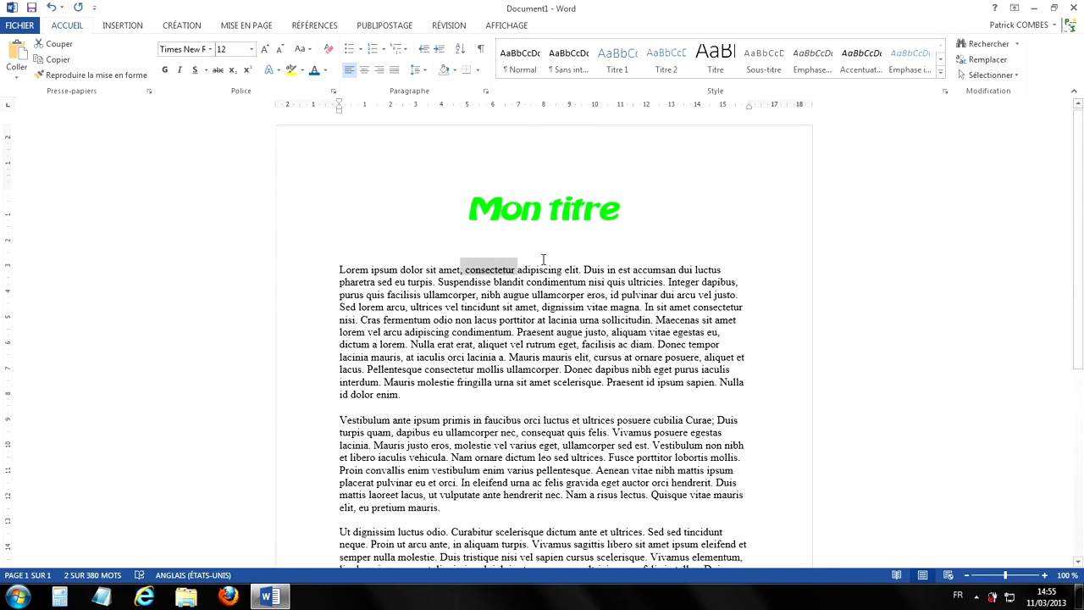
{"action": "left_click_drag", "start_coordinate": [628, 206], "coordinate": [468, 207]}
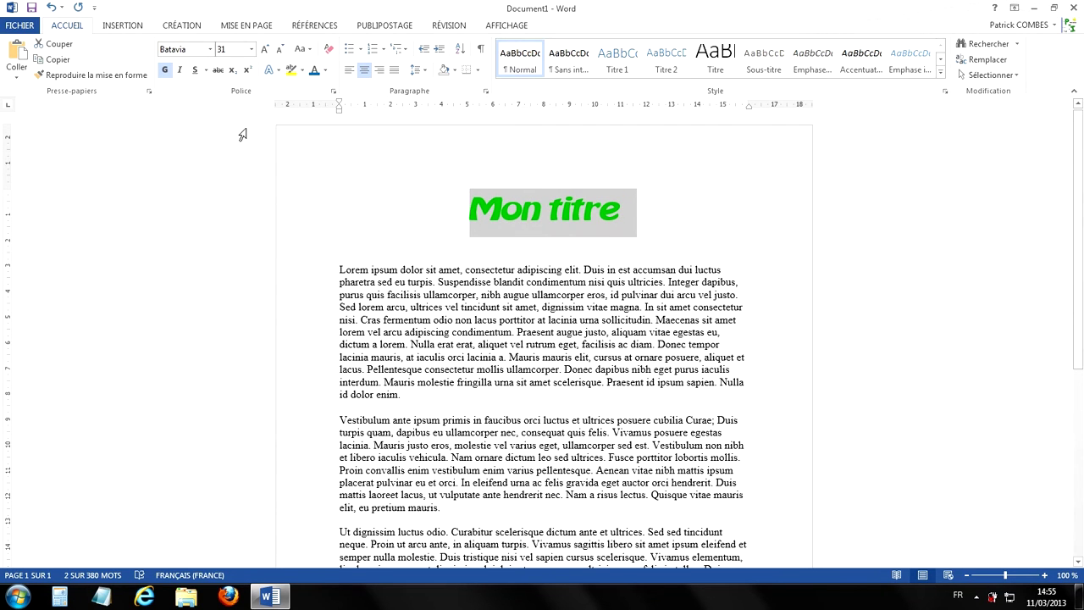
{"action": "left_click", "coordinate": [194, 72]}
{"action": "left_click", "coordinate": [667, 244]}
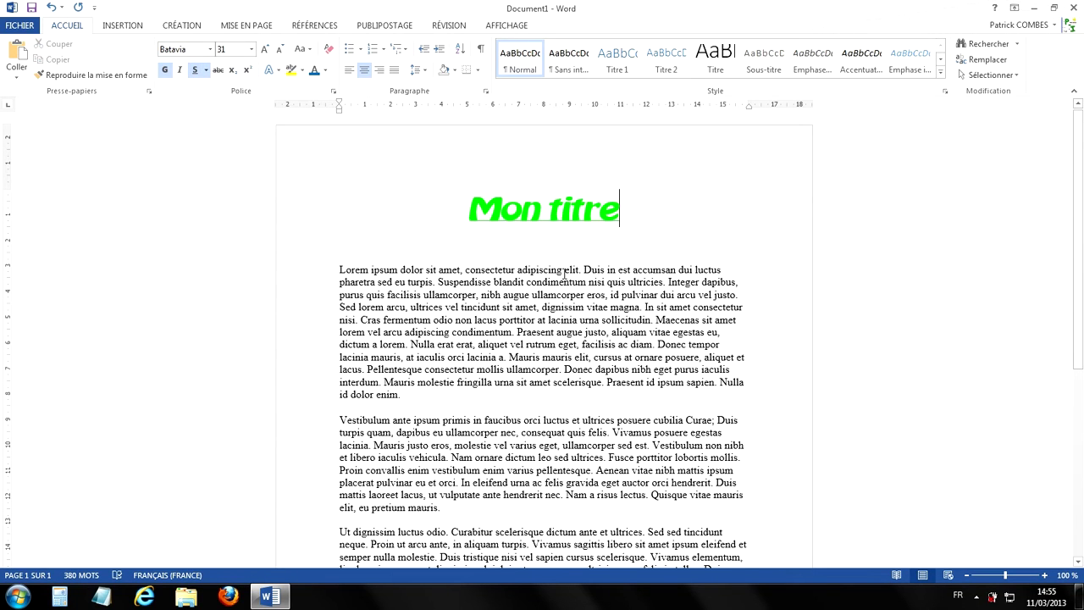
Underline the word "adipiscing" in the first line of the first body paragraph.
{"action": "left_click_drag", "start_coordinate": [562, 270], "coordinate": [517, 269]}
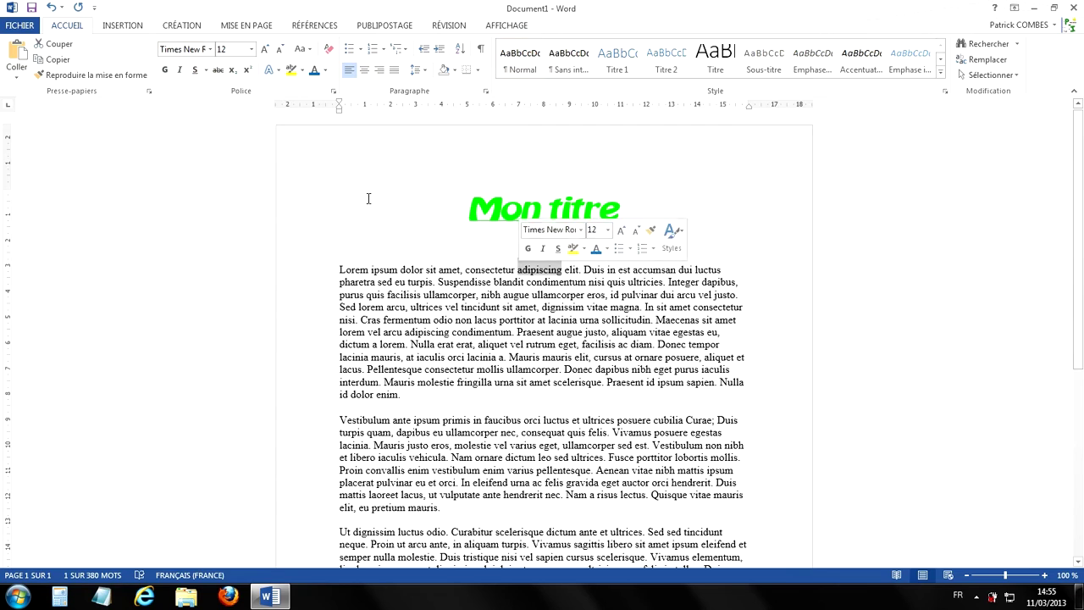
{"action": "left_click", "coordinate": [194, 73]}
{"action": "left_click", "coordinate": [623, 212]}
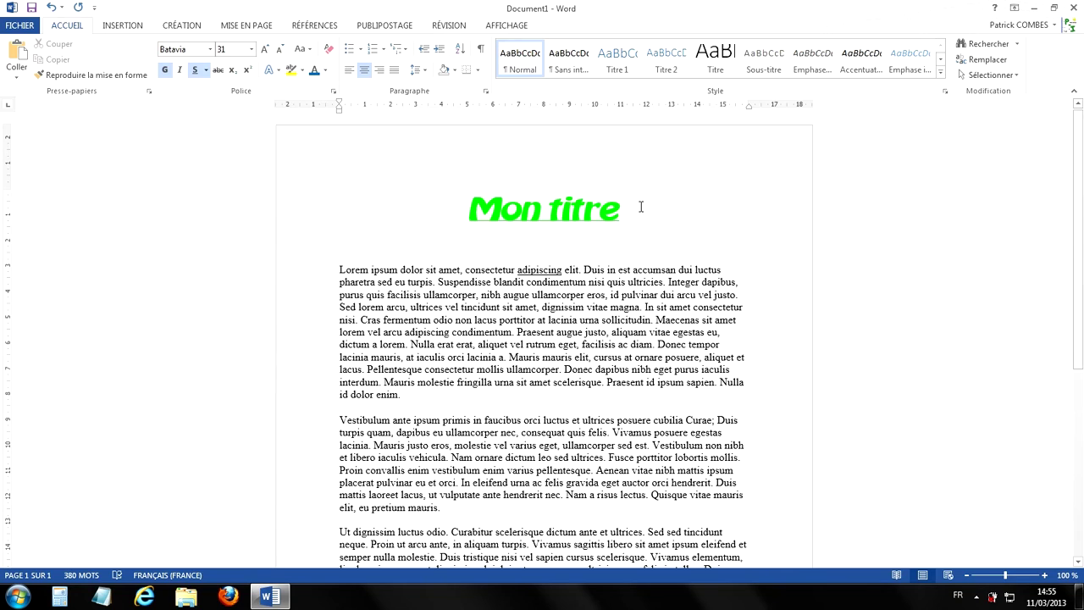
Change the title's underline to the dotted line style.
{"action": "left_click_drag", "start_coordinate": [640, 207], "coordinate": [502, 207]}
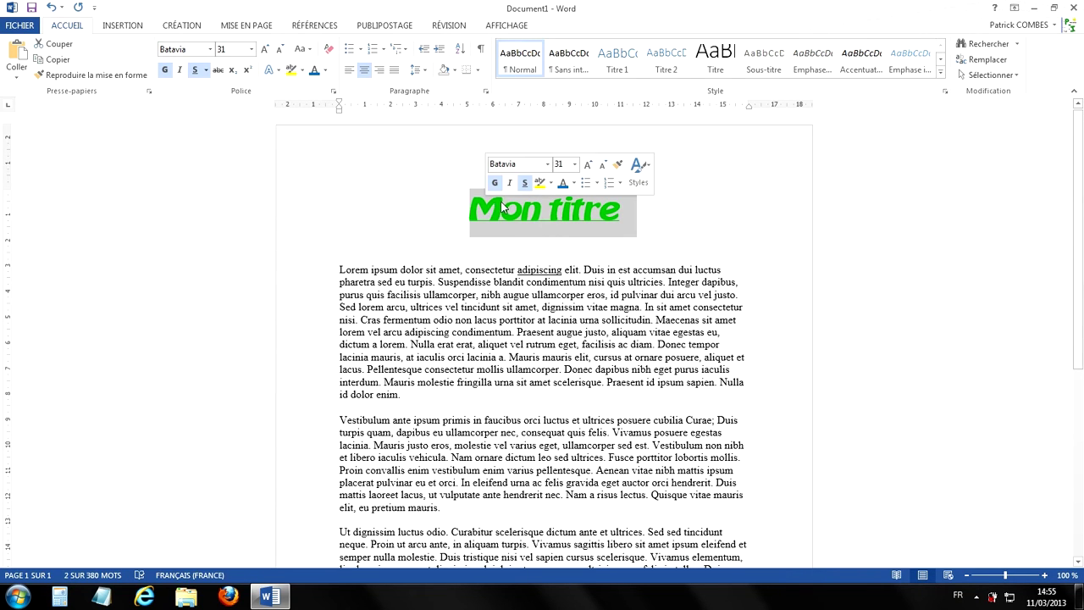
{"action": "left_click", "coordinate": [206, 71]}
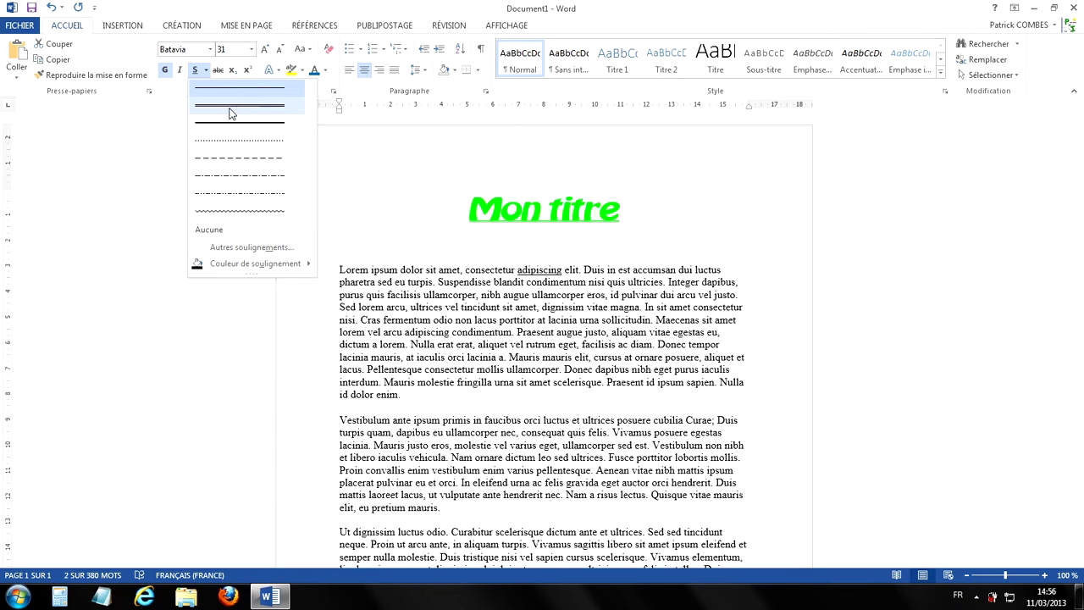
{"action": "left_click", "coordinate": [244, 148]}
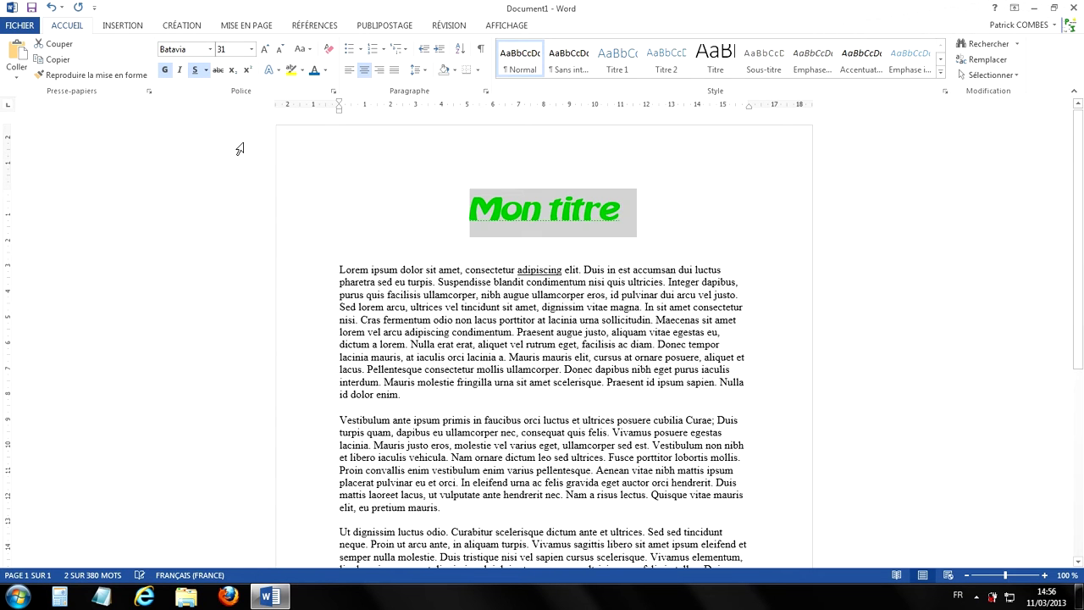
{"action": "left_click", "coordinate": [693, 236]}
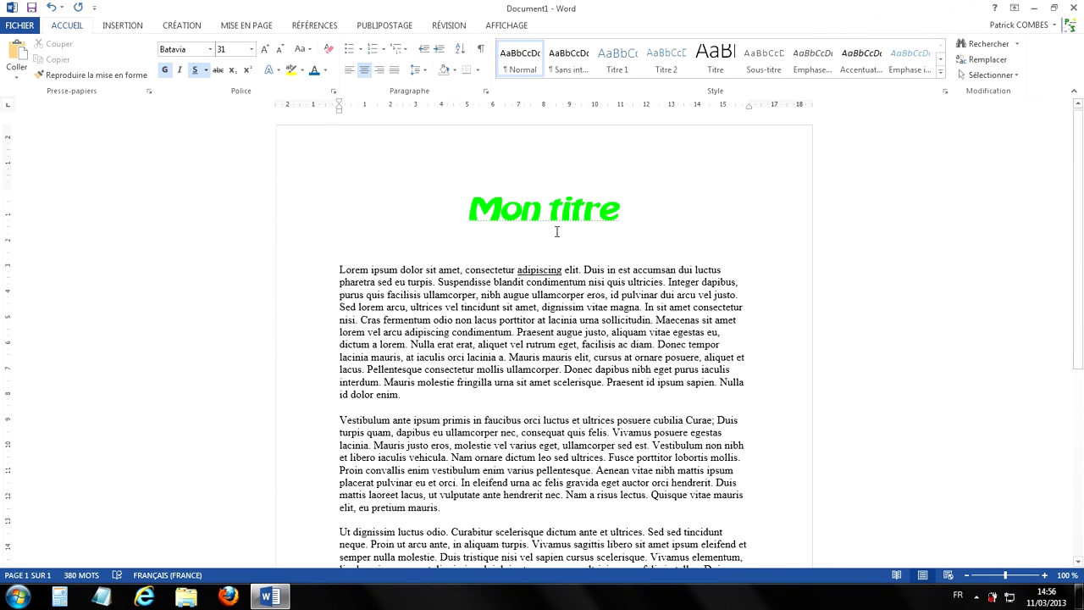
Color the title's dotted underline with the standard red.
{"action": "scroll", "coordinate": [556, 231], "scroll_direction": "up", "scroll_amount": 18, "text": "ctrl"}
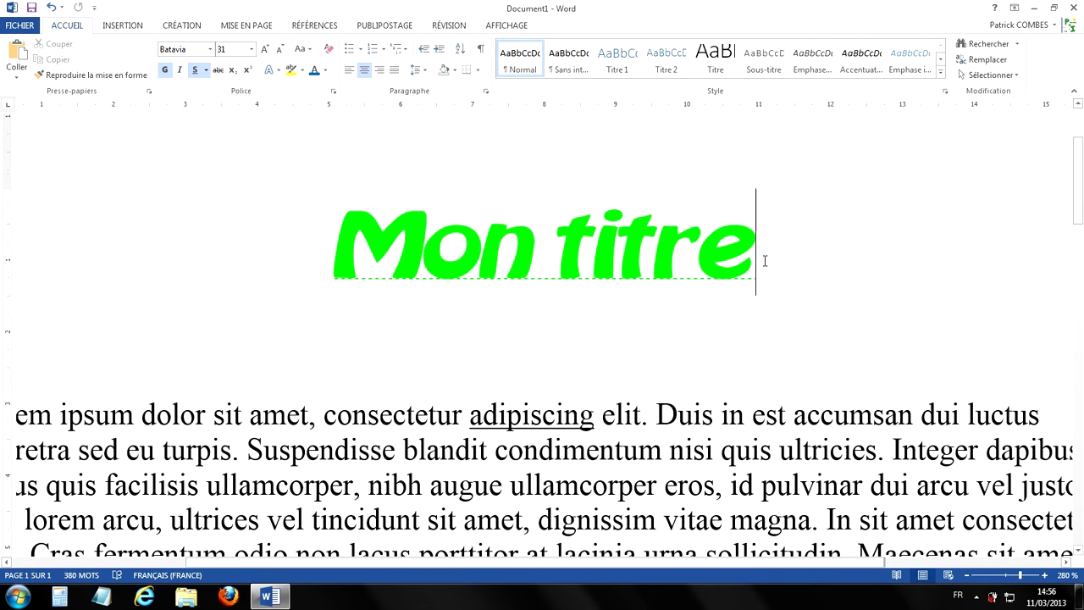
{"action": "left_click_drag", "start_coordinate": [766, 260], "coordinate": [394, 248]}
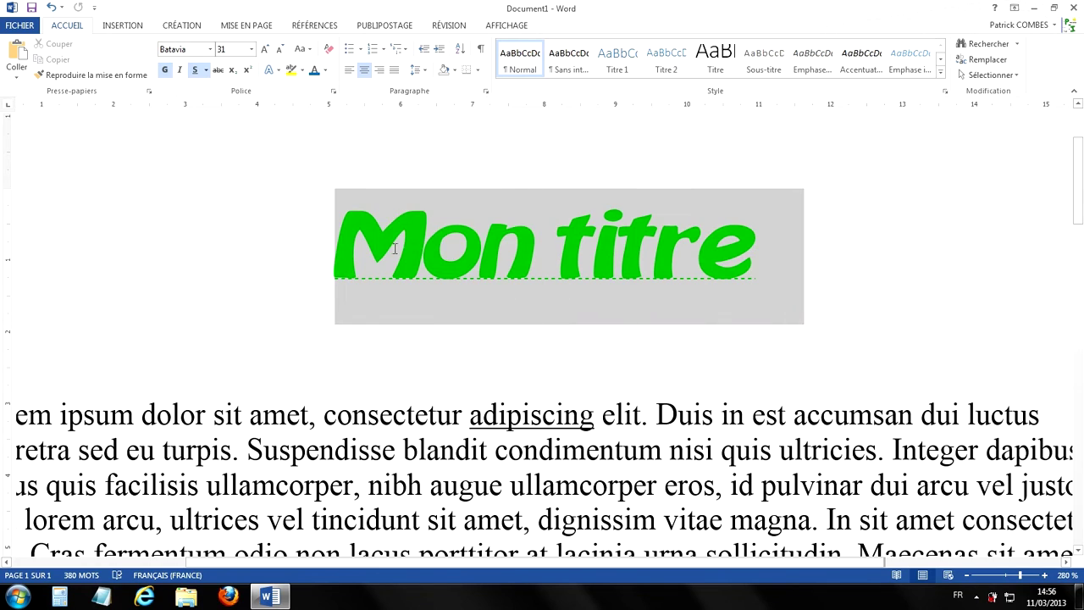
{"action": "left_click", "coordinate": [207, 71]}
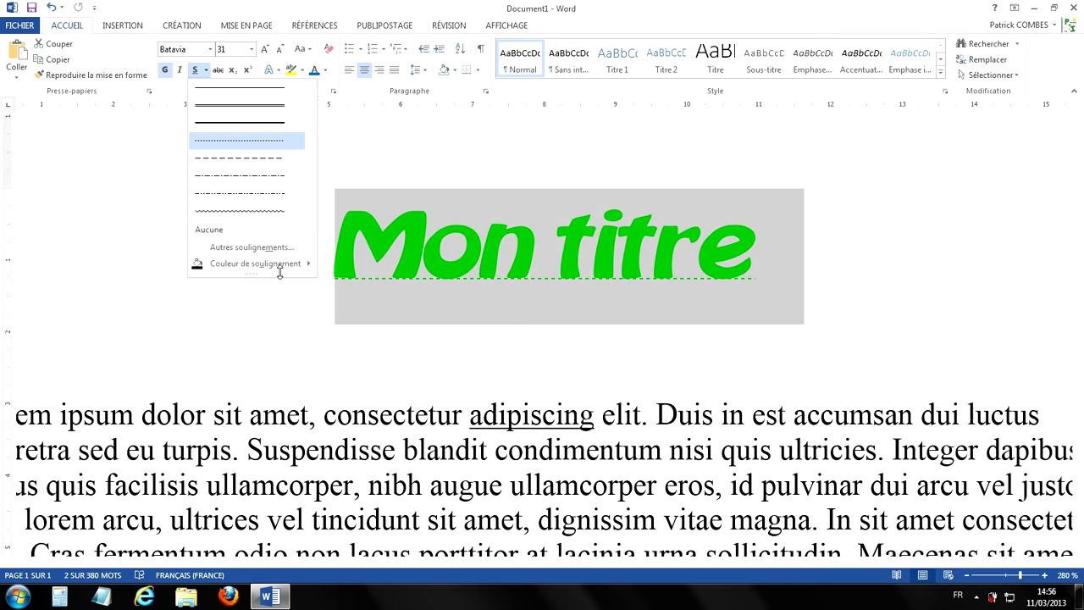
{"action": "mouse_move", "coordinate": [250, 270]}
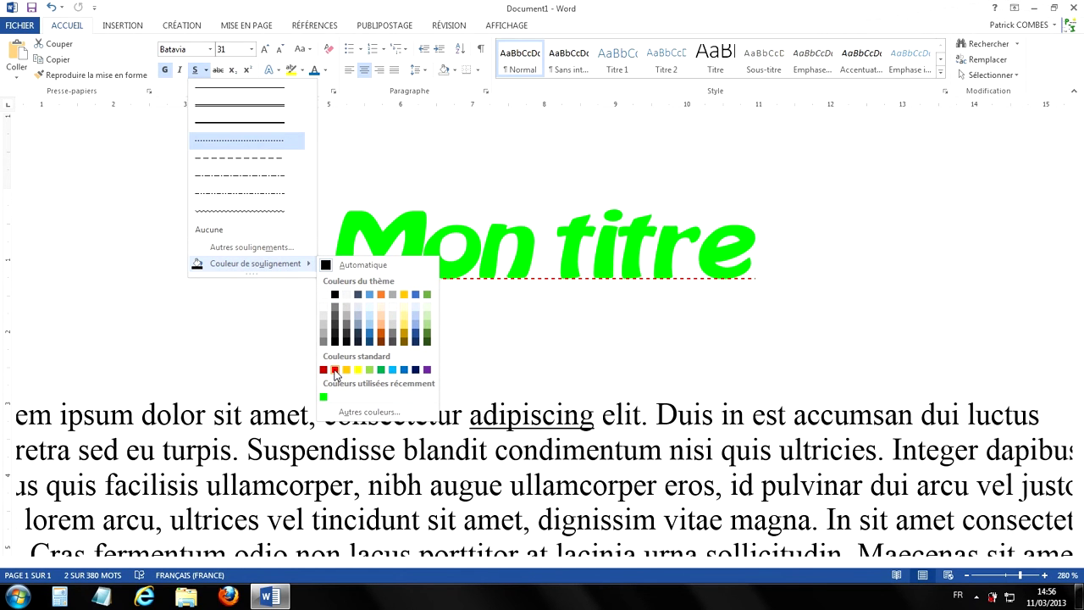
{"action": "left_click", "coordinate": [335, 370]}
{"action": "left_click", "coordinate": [366, 361]}
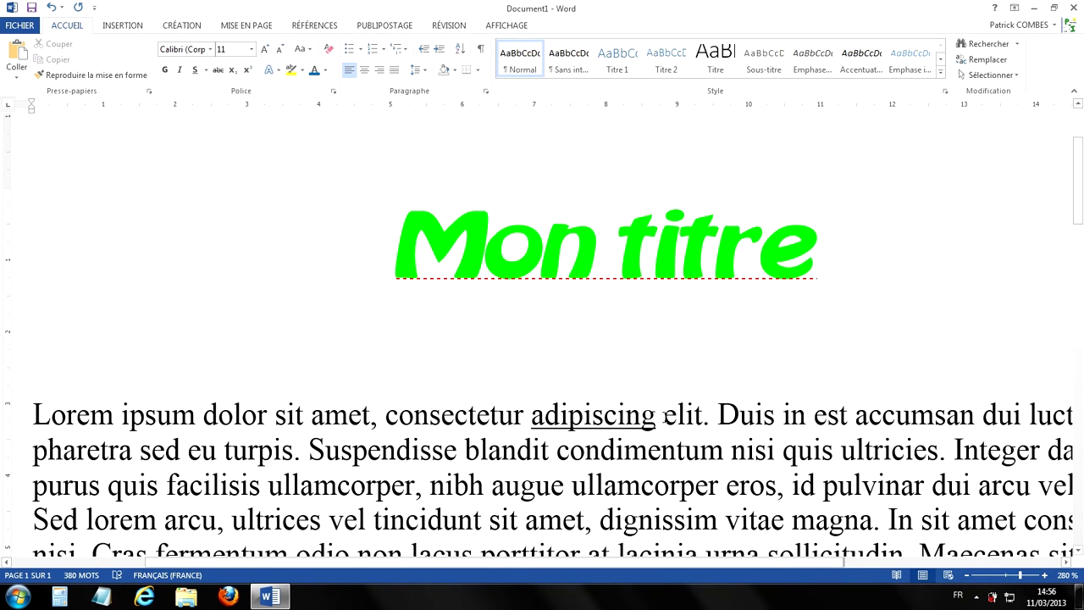
Change the underline of the word "adipiscing" in the first paragraph to the dashed line style.
{"action": "left_click_drag", "start_coordinate": [656, 415], "coordinate": [532, 412]}
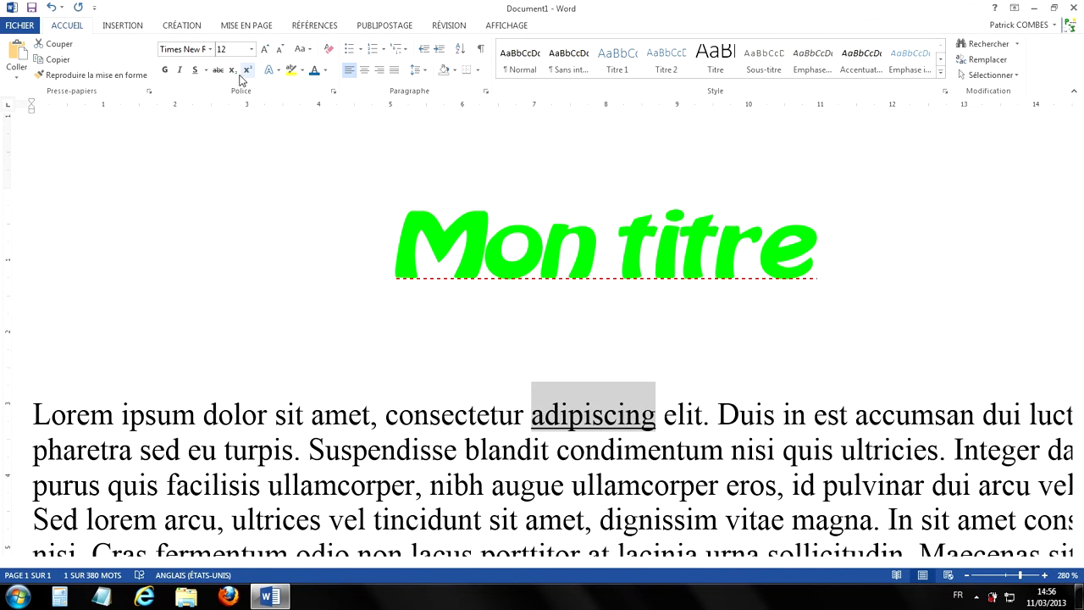
{"action": "left_click", "coordinate": [207, 73]}
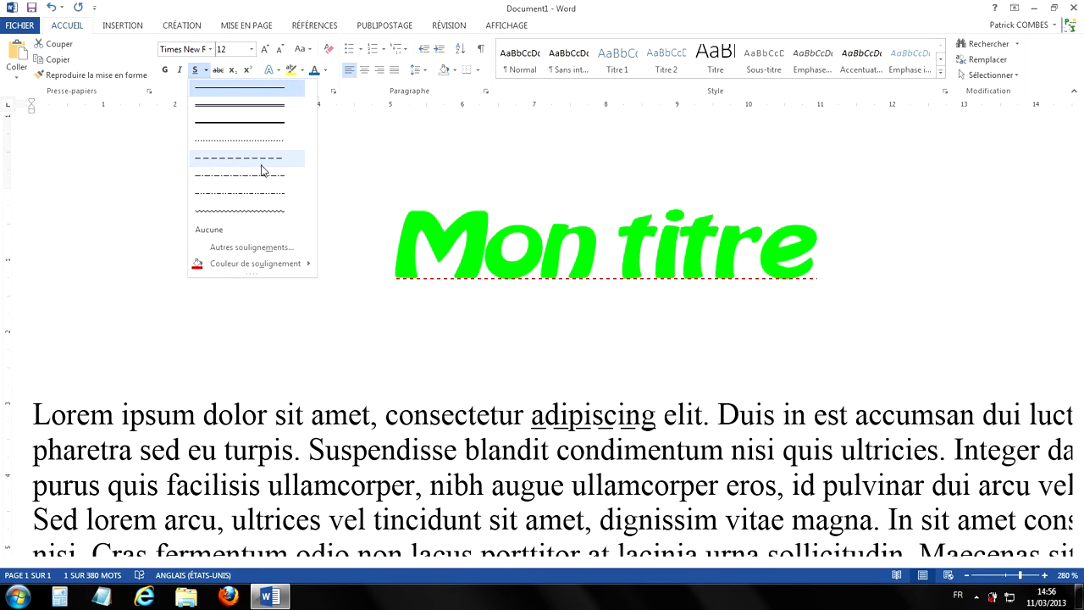
{"action": "left_click", "coordinate": [255, 163]}
Color the dashed underline of "adipiscing" in the first paragraph yellow, using the standard palette of the extended color choices.
{"action": "left_click", "coordinate": [208, 73]}
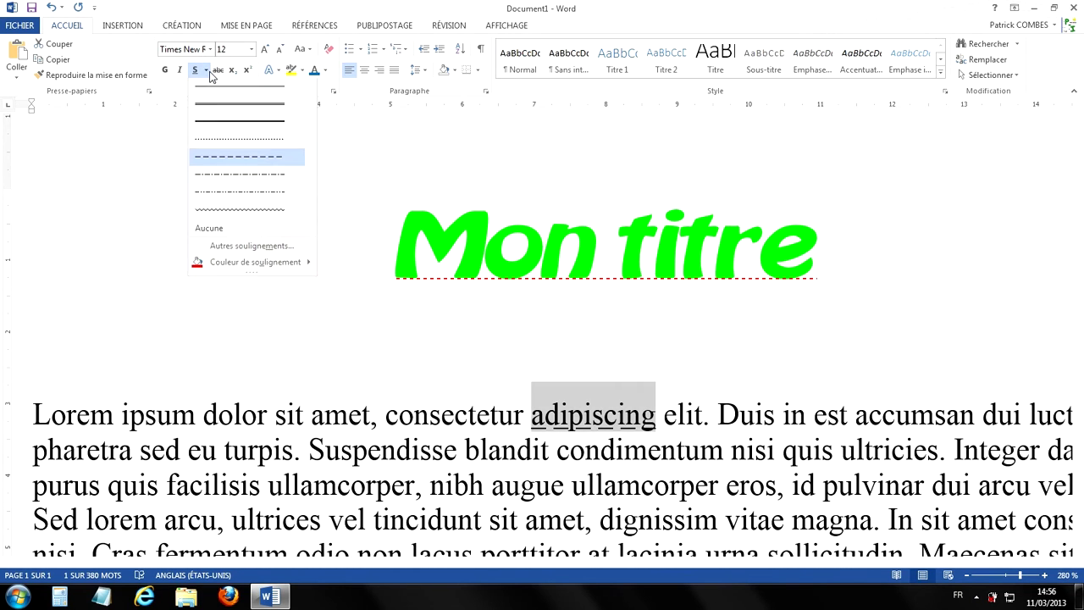
{"action": "mouse_move", "coordinate": [246, 268]}
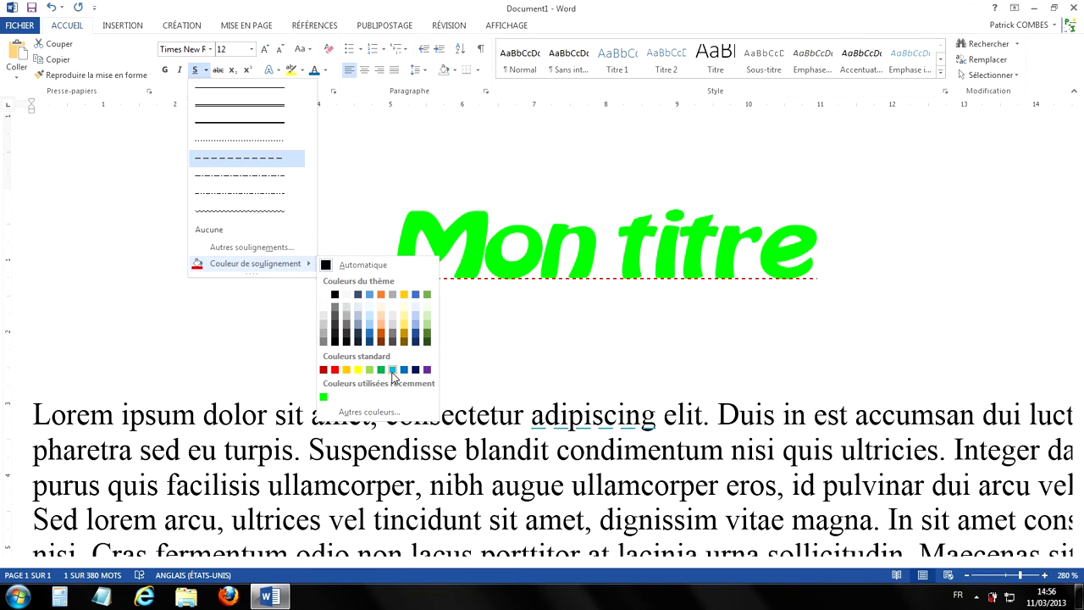
{"action": "left_click", "coordinate": [361, 415]}
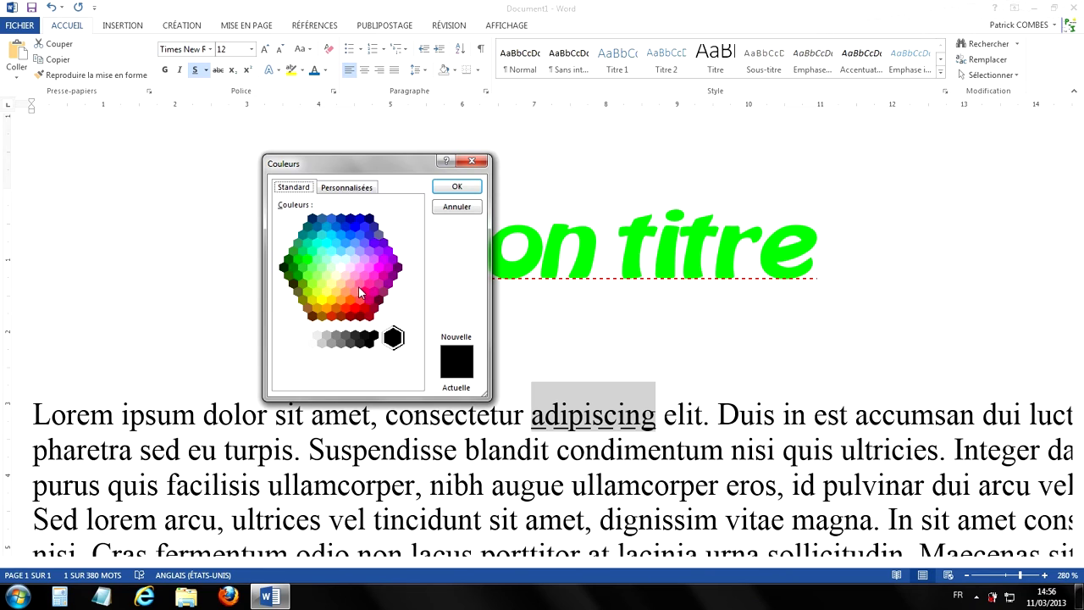
{"action": "left_click", "coordinate": [346, 187]}
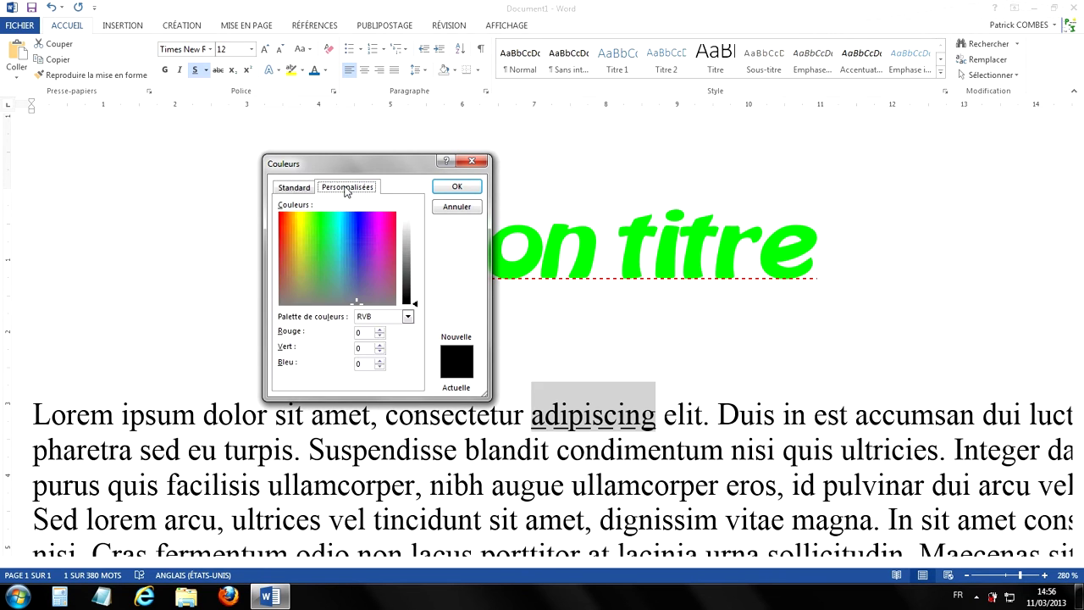
{"action": "left_click", "coordinate": [295, 187]}
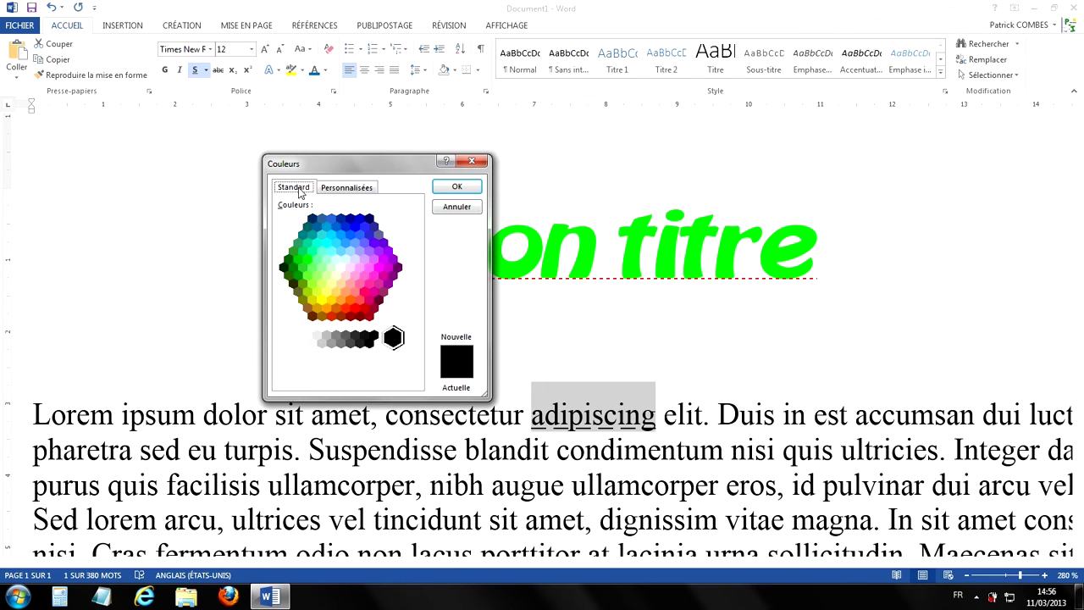
{"action": "left_click", "coordinate": [321, 301]}
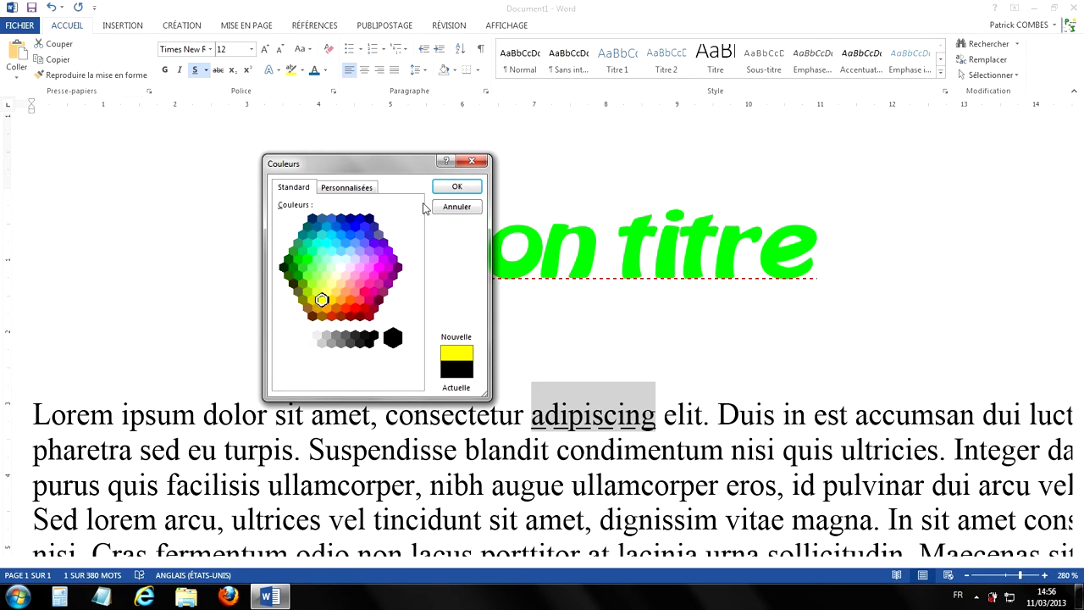
{"action": "left_click", "coordinate": [453, 185]}
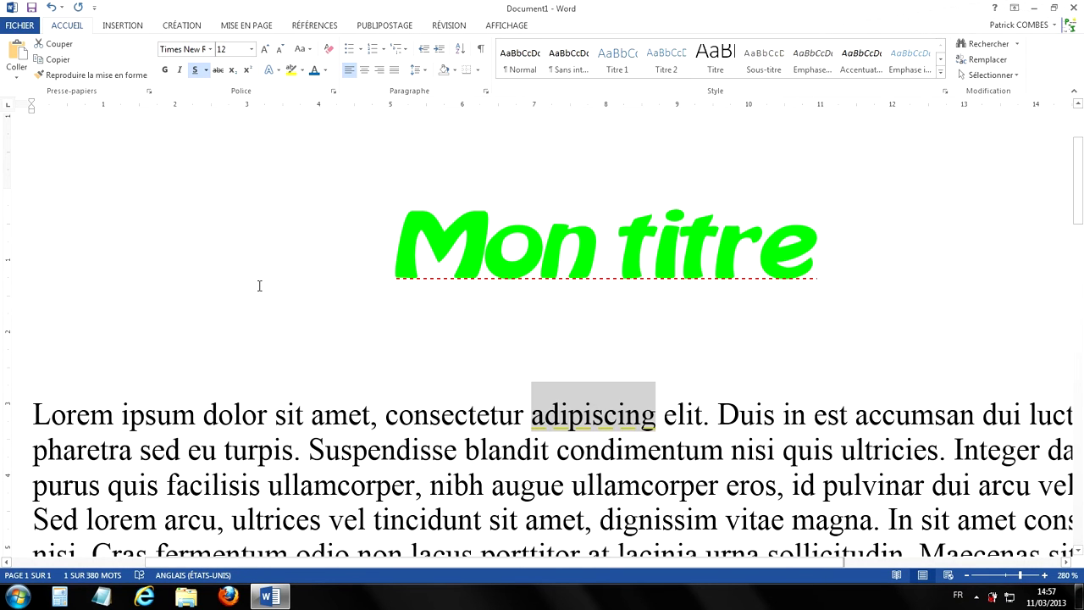
{"action": "left_click", "coordinate": [306, 285]}
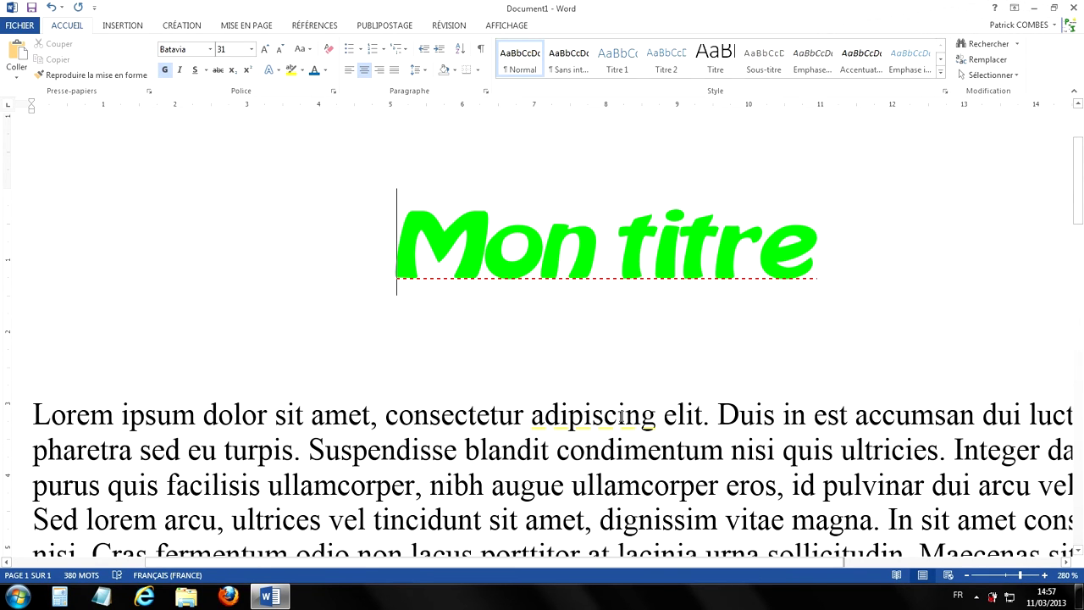
Apply strikethrough to the whole title "Mon titre".
{"action": "scroll", "coordinate": [608, 342], "scroll_direction": "down", "scroll_amount": 2}
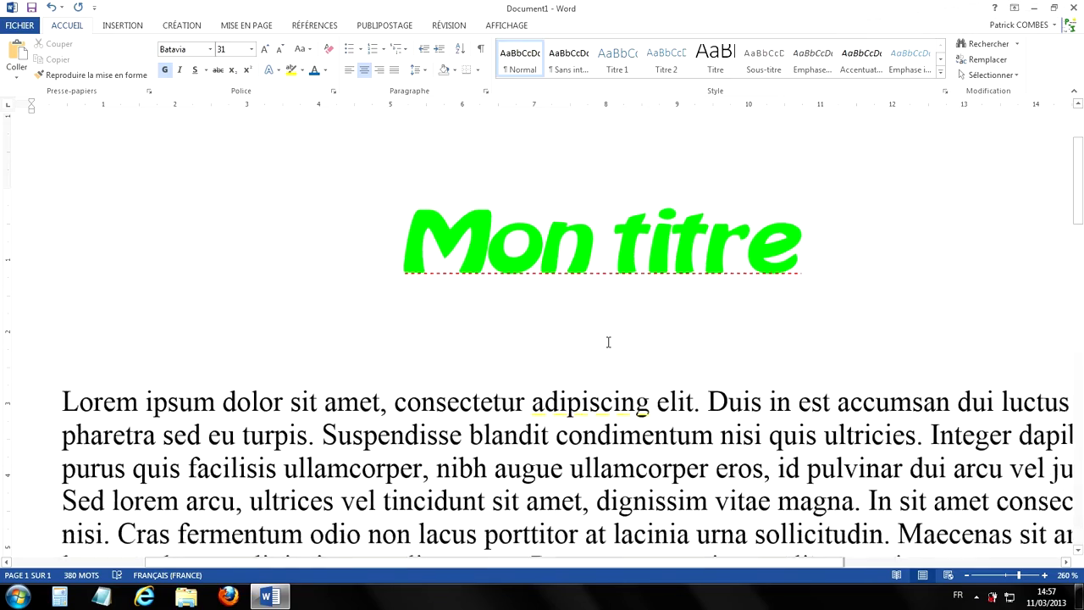
{"action": "scroll", "coordinate": [608, 342], "scroll_direction": "down", "scroll_amount": 13}
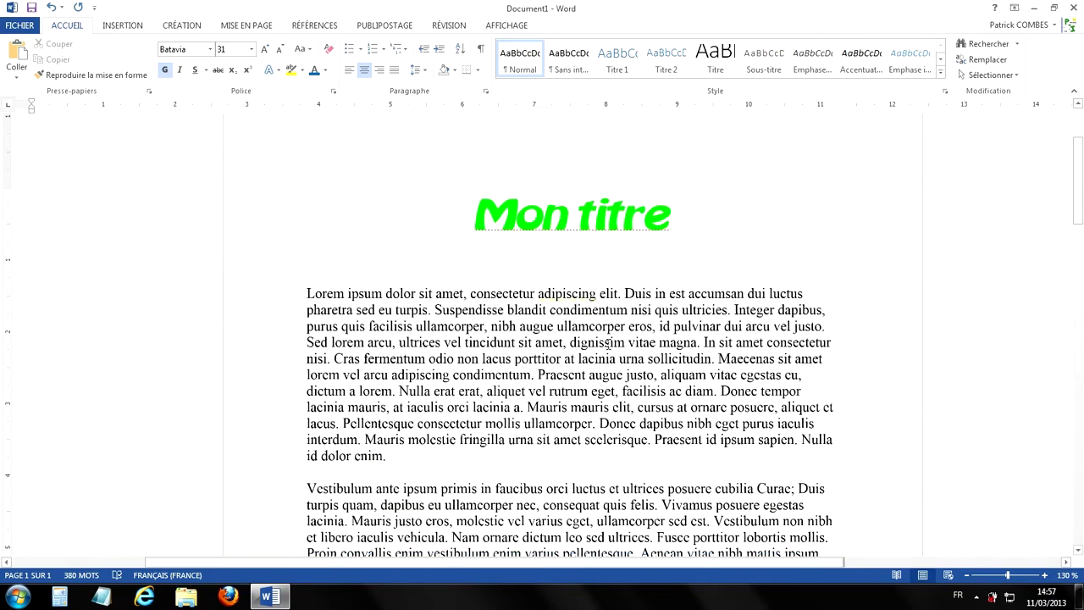
{"action": "scroll", "coordinate": [608, 343], "scroll_direction": "down", "scroll_amount": 1}
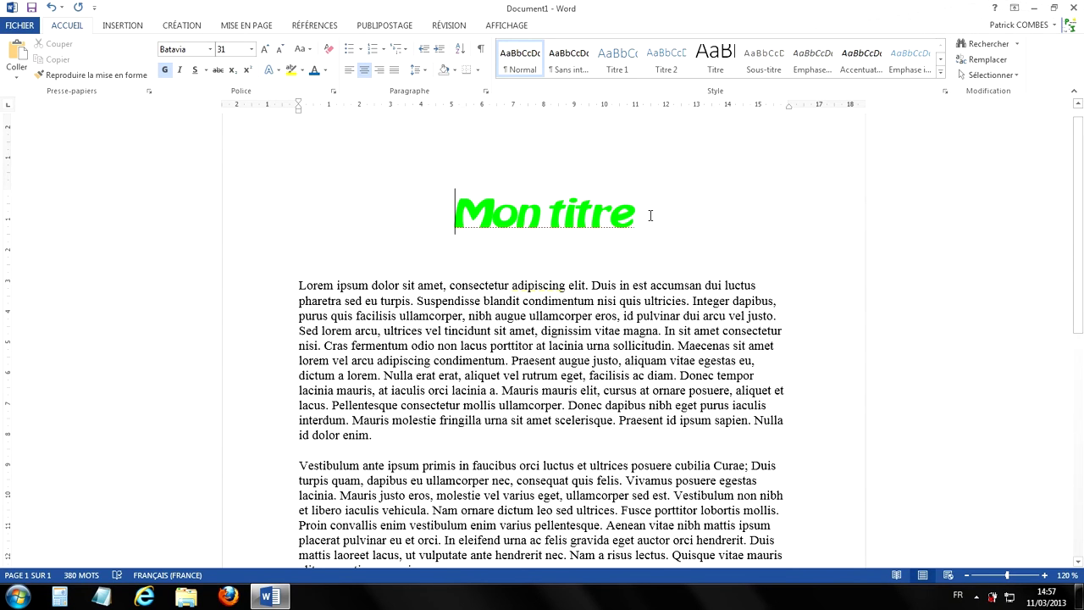
{"action": "left_click_drag", "start_coordinate": [648, 216], "coordinate": [449, 213]}
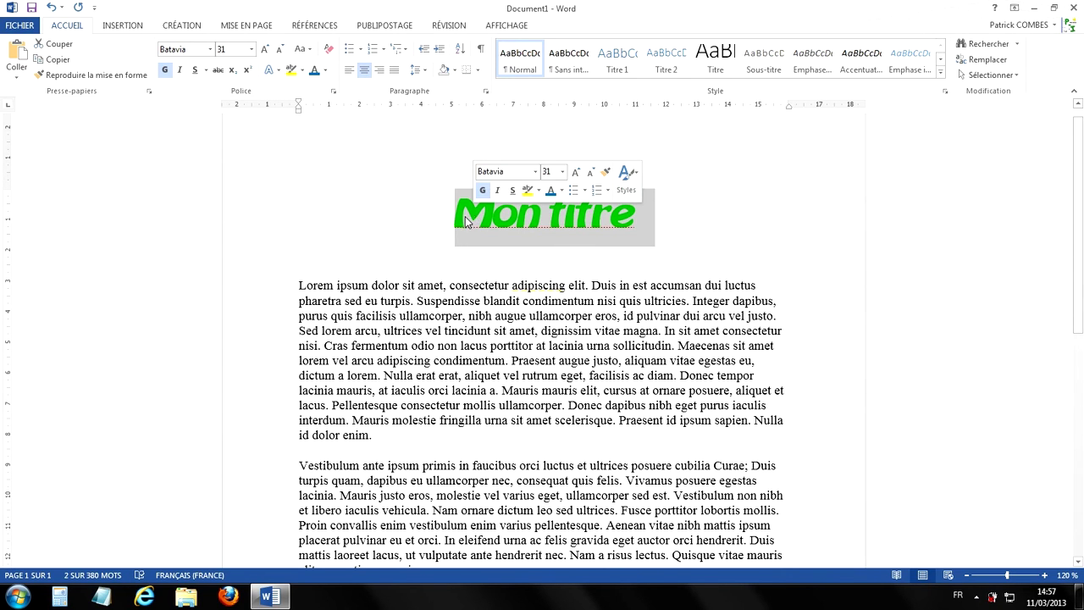
{"action": "left_click", "coordinate": [218, 74]}
{"action": "left_click", "coordinate": [756, 245]}
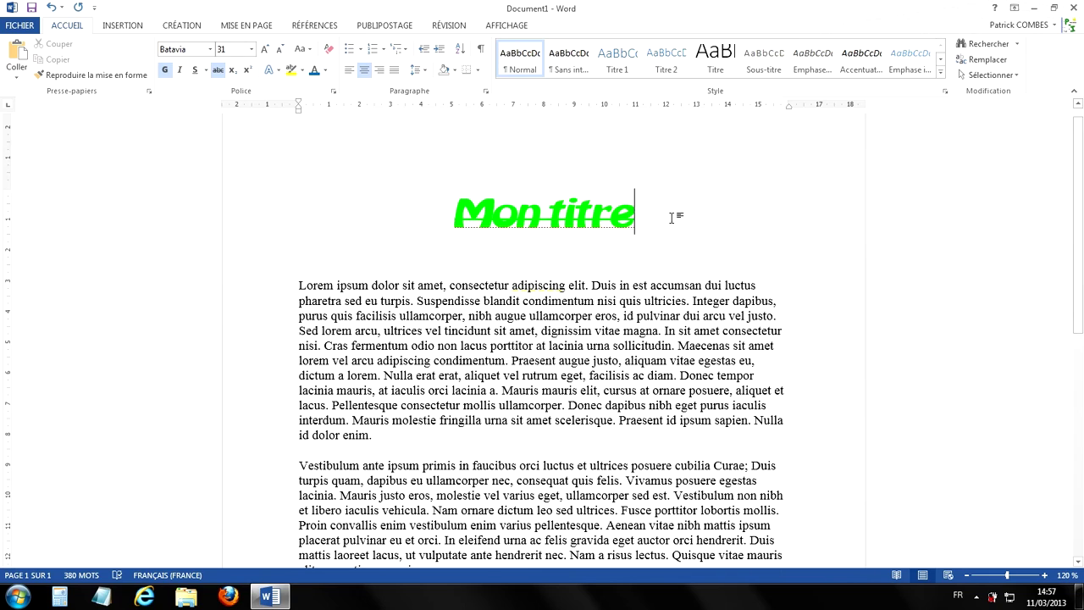
{"action": "right_click", "coordinate": [469, 254]}
{"action": "key", "text": "Escape"}
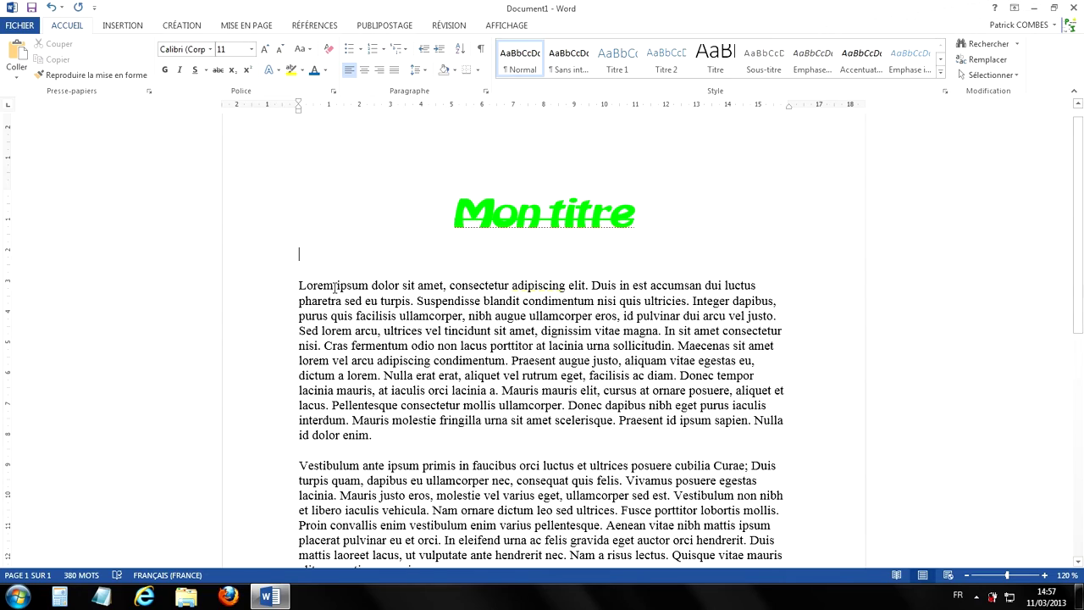
Make the final "t" of "amet" in the first line of the first body paragraph a subscript.
{"action": "scroll", "coordinate": [286, 318], "scroll_direction": "up", "scroll_amount": 13}
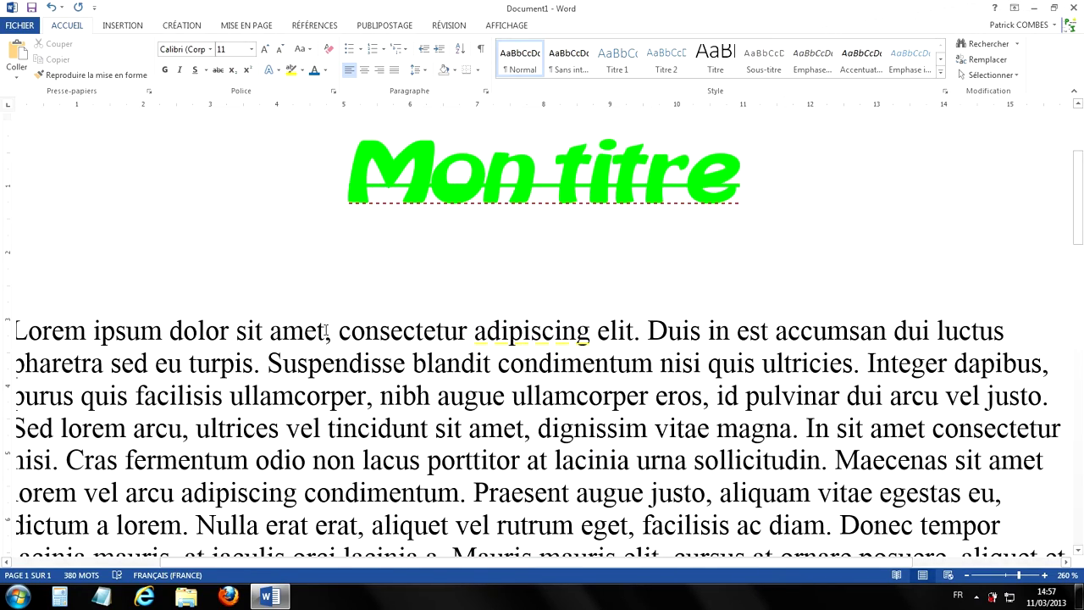
{"action": "left_click_drag", "start_coordinate": [324, 330], "coordinate": [318, 330]}
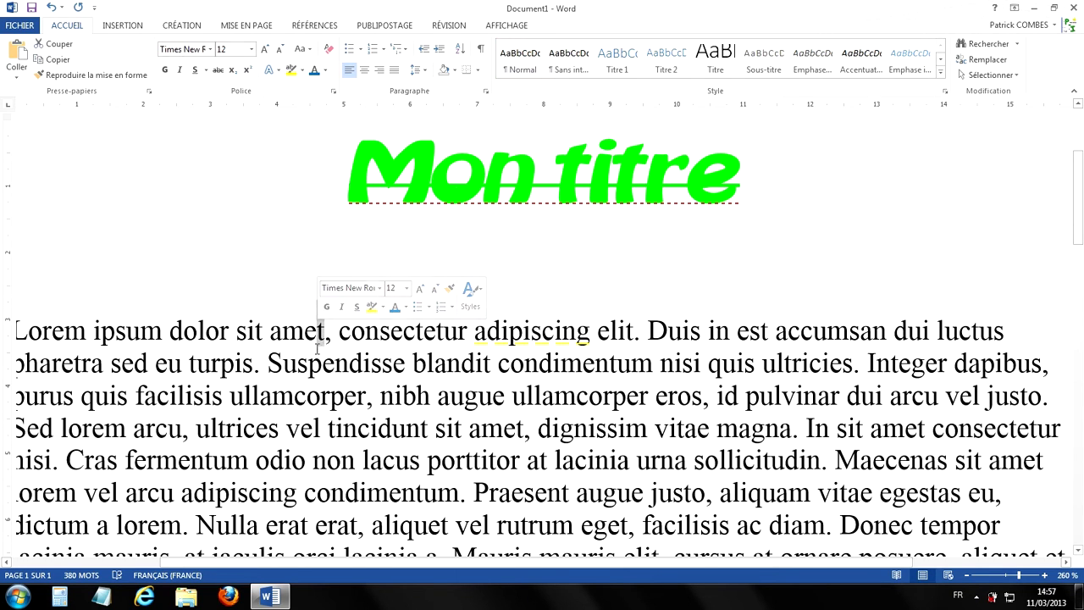
{"action": "left_click", "coordinate": [233, 72]}
{"action": "left_click", "coordinate": [333, 334]}
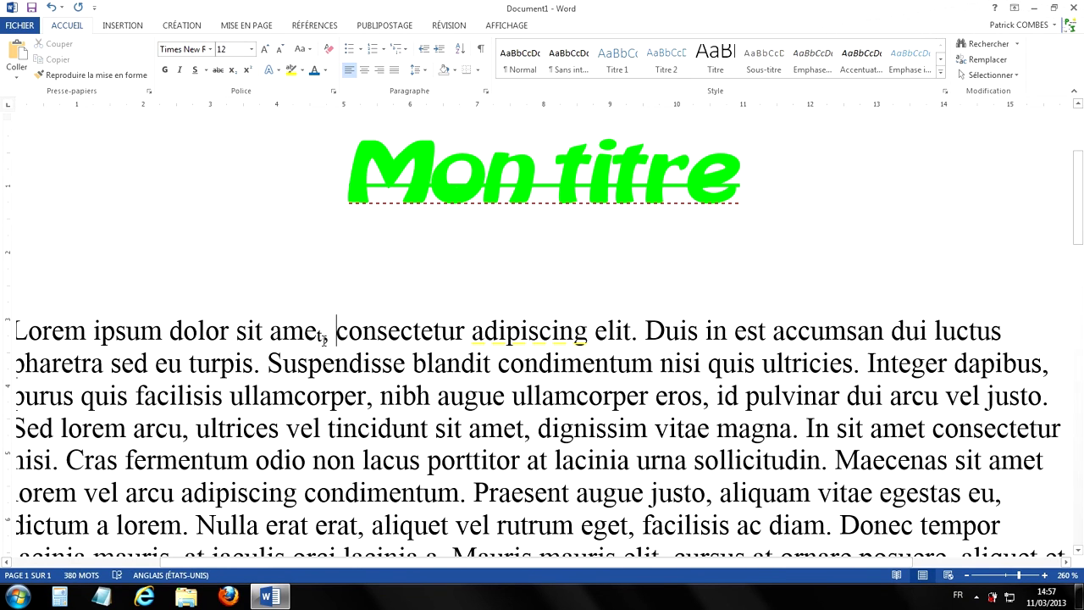
Remove the subscript from the final "t" of "amet" and make that letter a superscript.
{"action": "left_click_drag", "start_coordinate": [322, 335], "coordinate": [315, 336]}
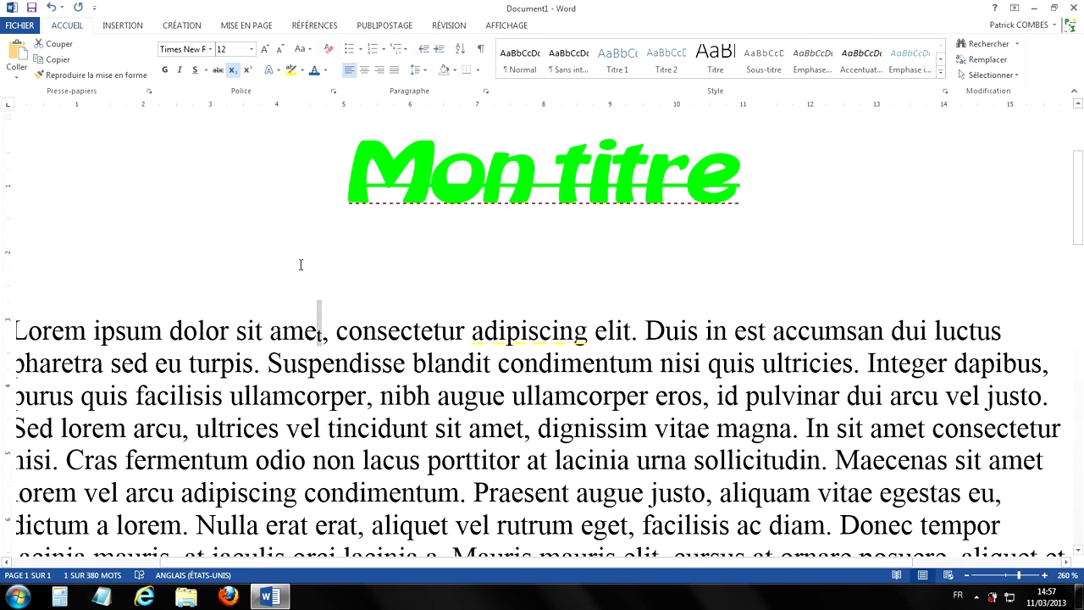
{"action": "left_click", "coordinate": [232, 72]}
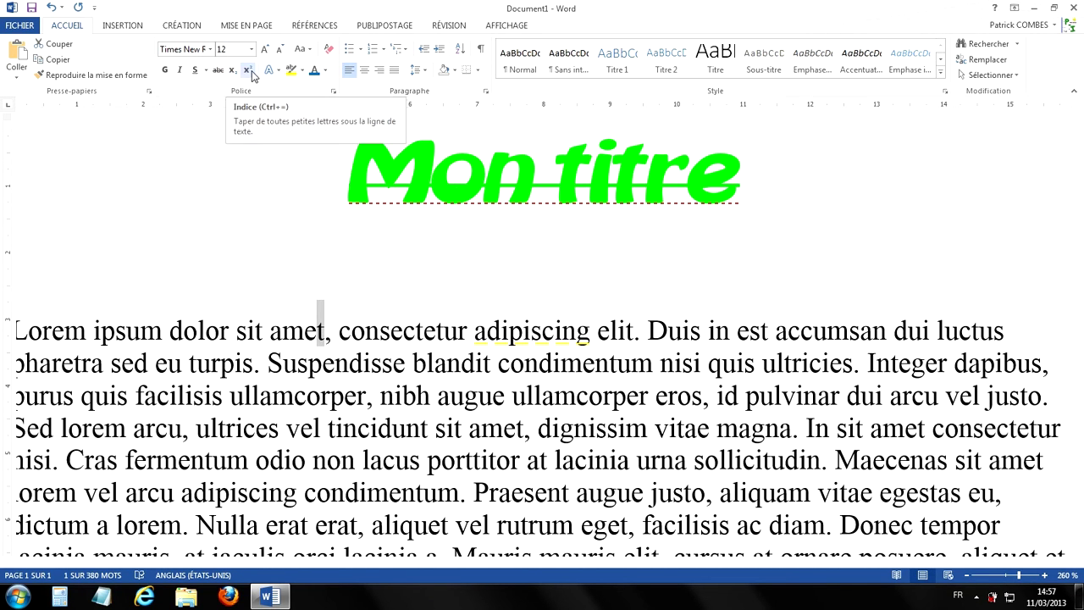
{"action": "left_click", "coordinate": [249, 71]}
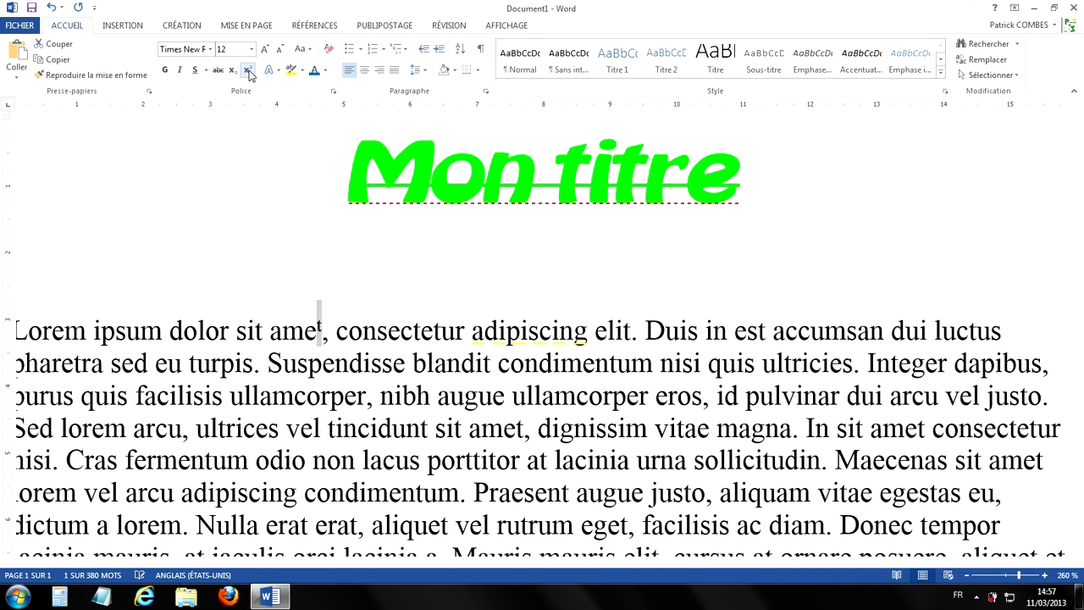
{"action": "left_click", "coordinate": [449, 290]}
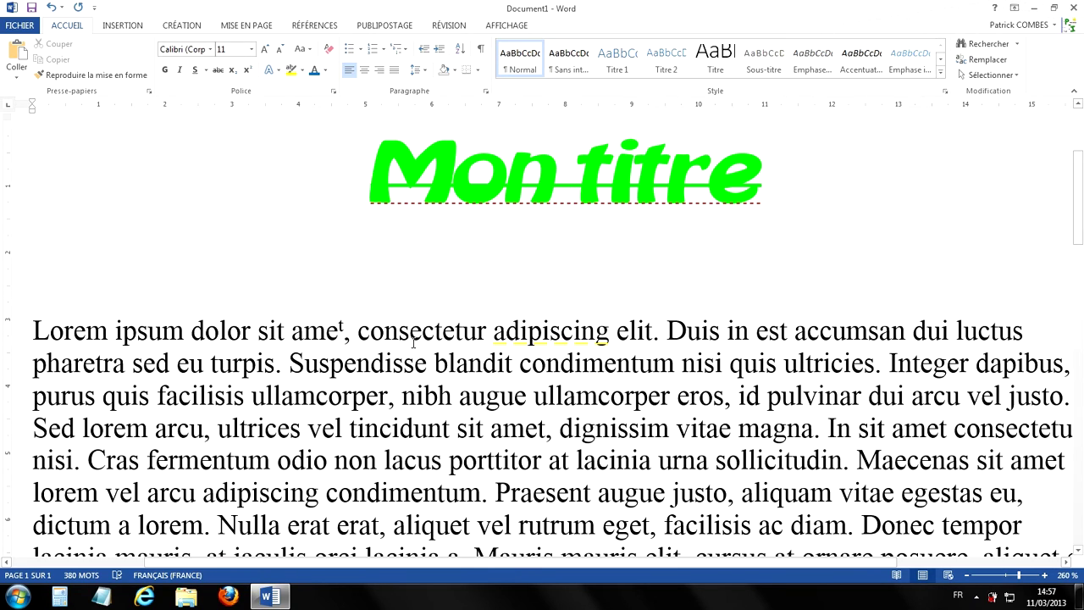
Justify all the body paragraphs below the title, leaving the title out of the selection.
{"action": "scroll", "coordinate": [589, 243], "scroll_direction": "down", "scroll_amount": 11}
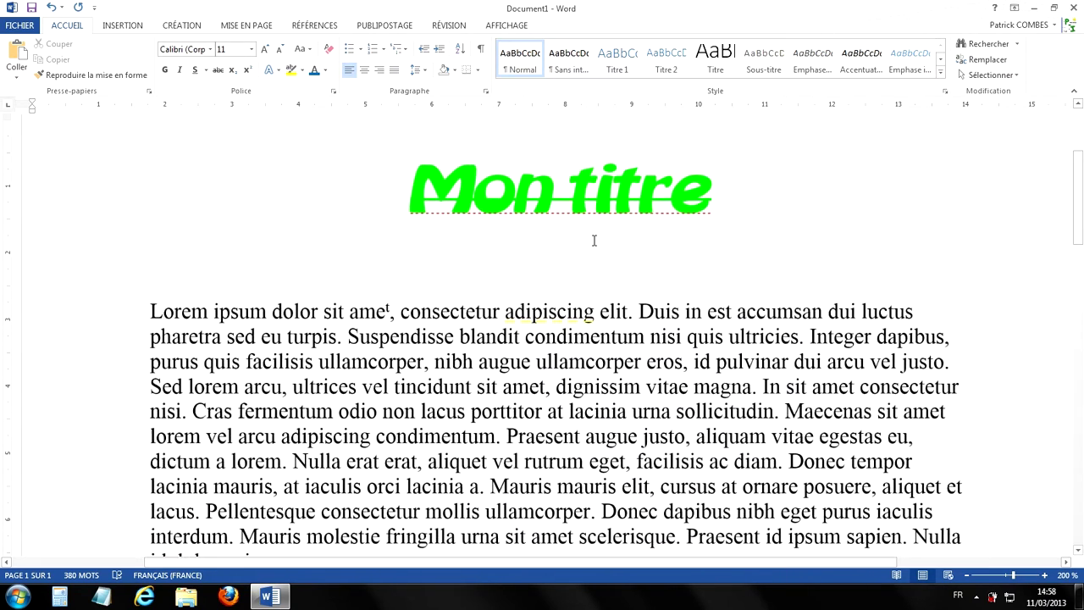
{"action": "scroll", "coordinate": [586, 245], "scroll_direction": "down", "scroll_amount": 5}
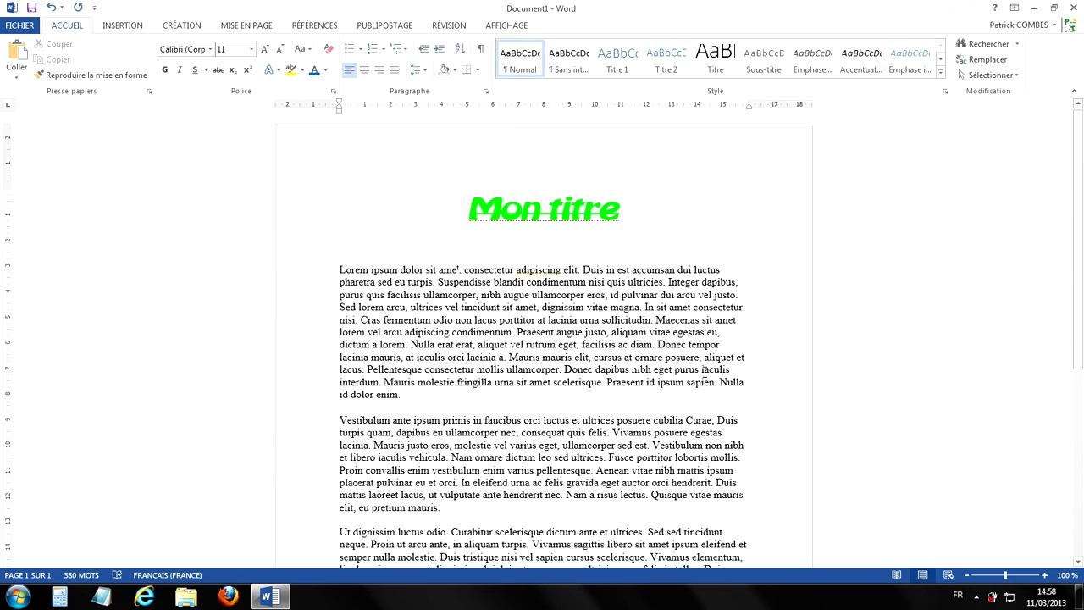
{"action": "scroll", "coordinate": [582, 290], "scroll_direction": "down", "scroll_amount": 2}
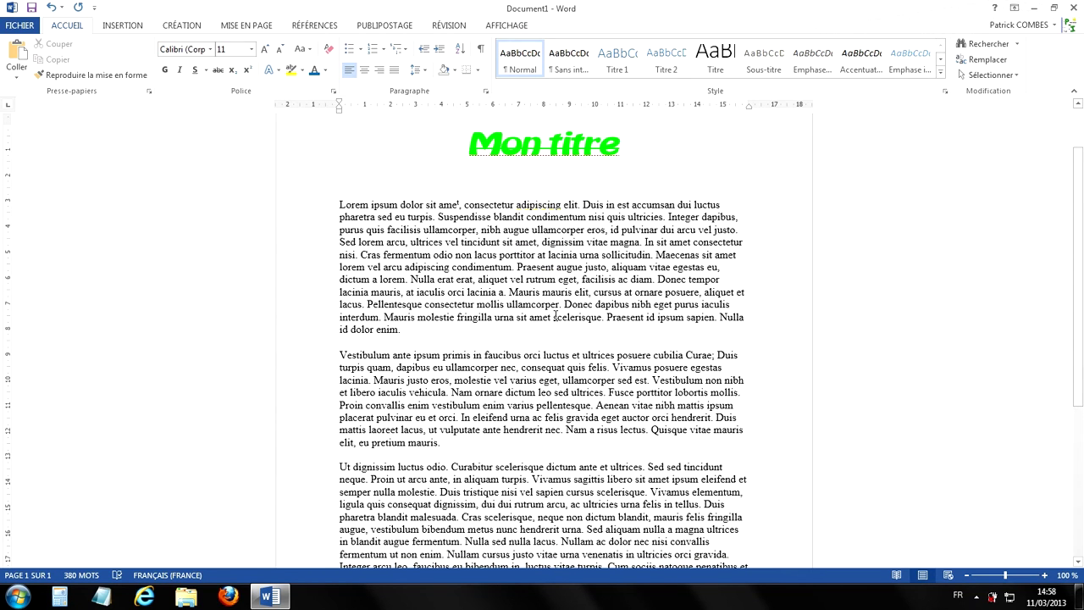
{"action": "scroll", "coordinate": [555, 315], "scroll_direction": "up", "scroll_amount": 1}
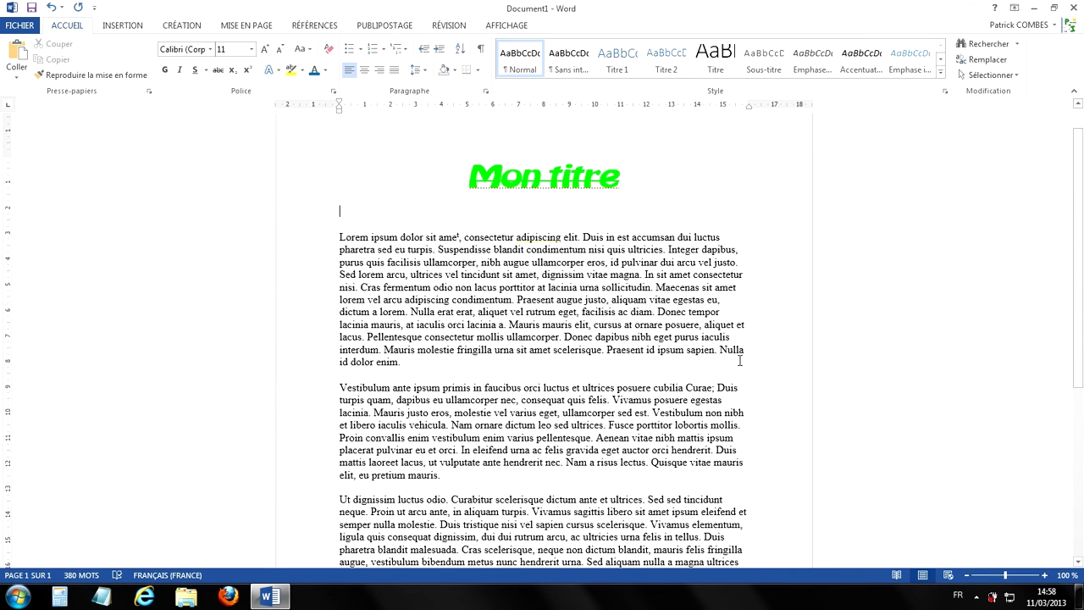
{"action": "scroll", "coordinate": [759, 332], "scroll_direction": "down", "scroll_amount": 1}
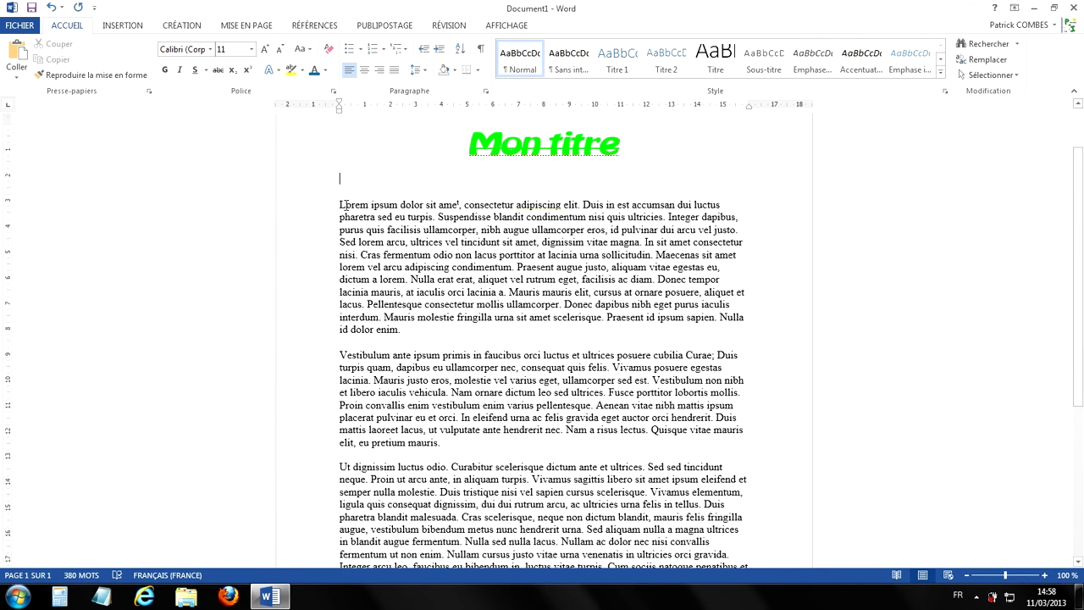
{"action": "left_click_drag", "start_coordinate": [338, 204], "coordinate": [731, 356]}
{"action": "scroll", "coordinate": [718, 298], "scroll_direction": "up", "scroll_amount": 6}
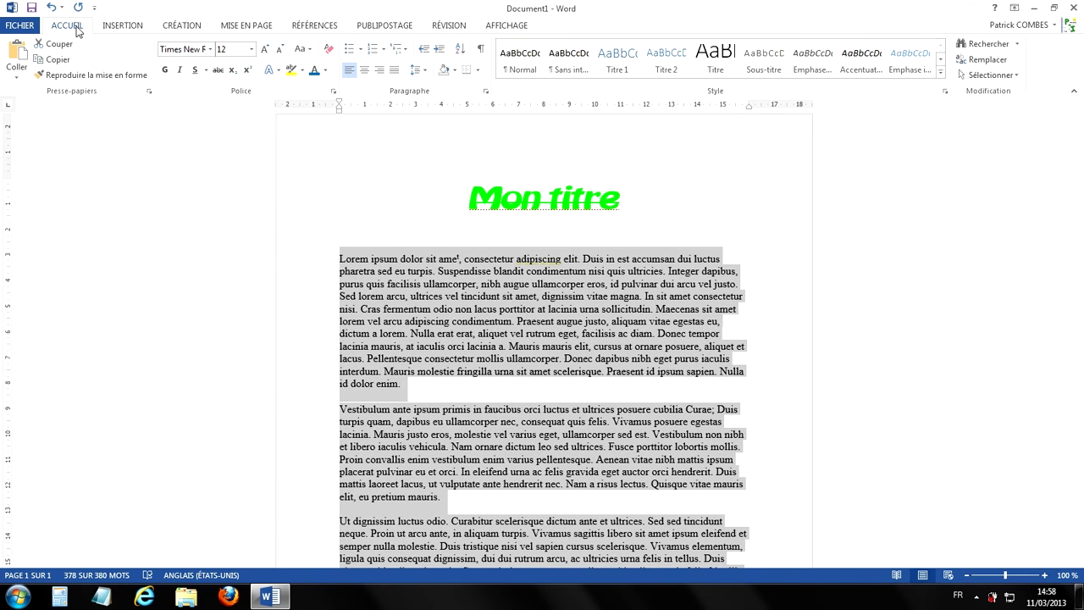
{"action": "left_click", "coordinate": [394, 71]}
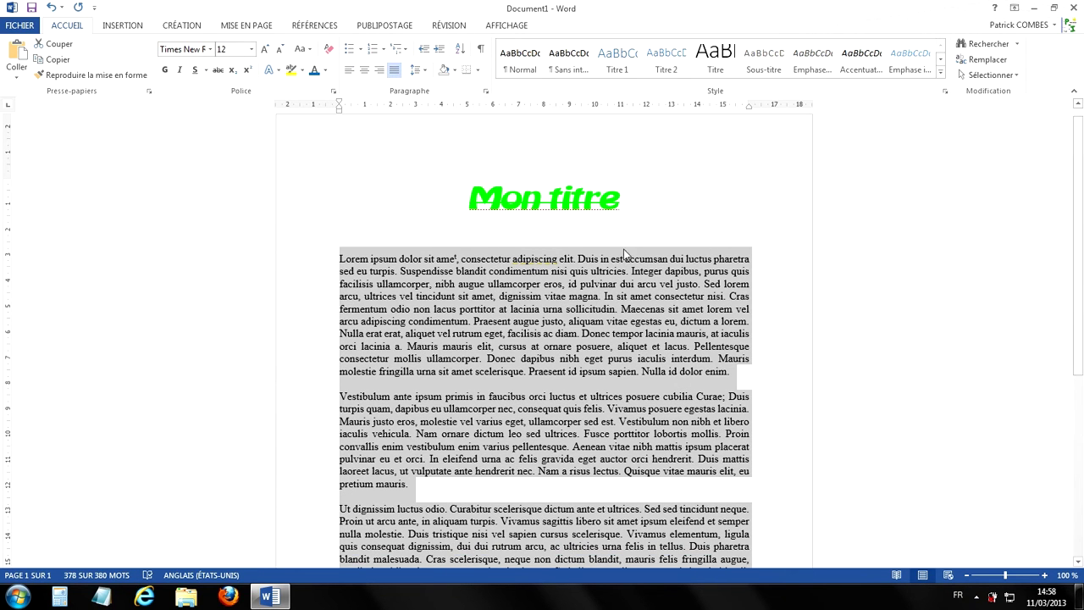
{"action": "left_click", "coordinate": [714, 197]}
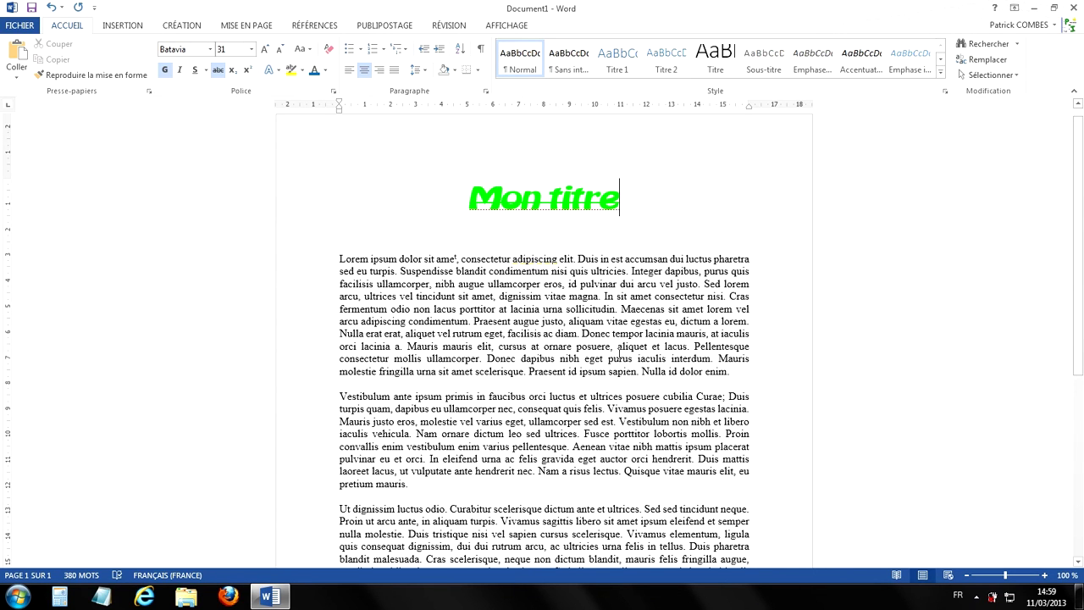
{"action": "scroll", "coordinate": [669, 355], "scroll_direction": "down", "scroll_amount": 2}
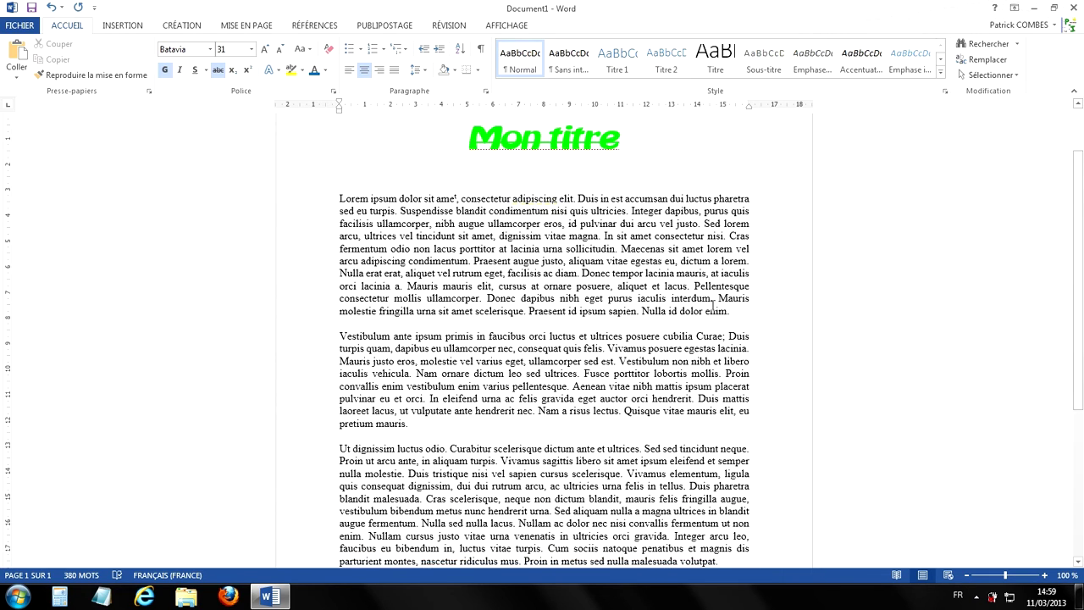
{"action": "scroll", "coordinate": [761, 247], "scroll_direction": "down", "scroll_amount": 1}
{"action": "scroll", "coordinate": [760, 254], "scroll_direction": "up", "scroll_amount": 3}
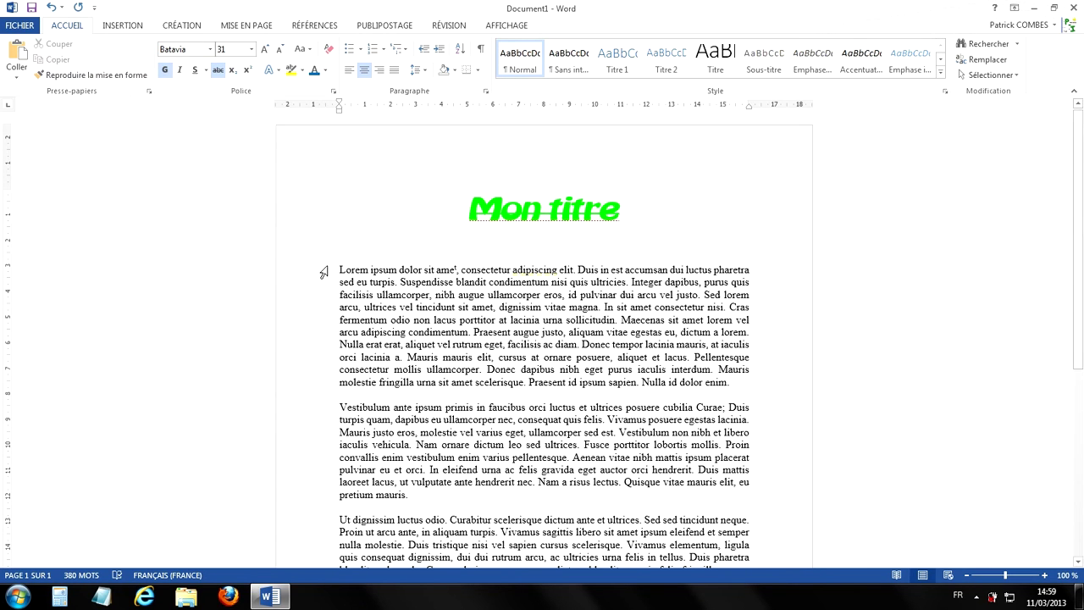
{"action": "left_click_drag", "start_coordinate": [339, 269], "coordinate": [397, 270]}
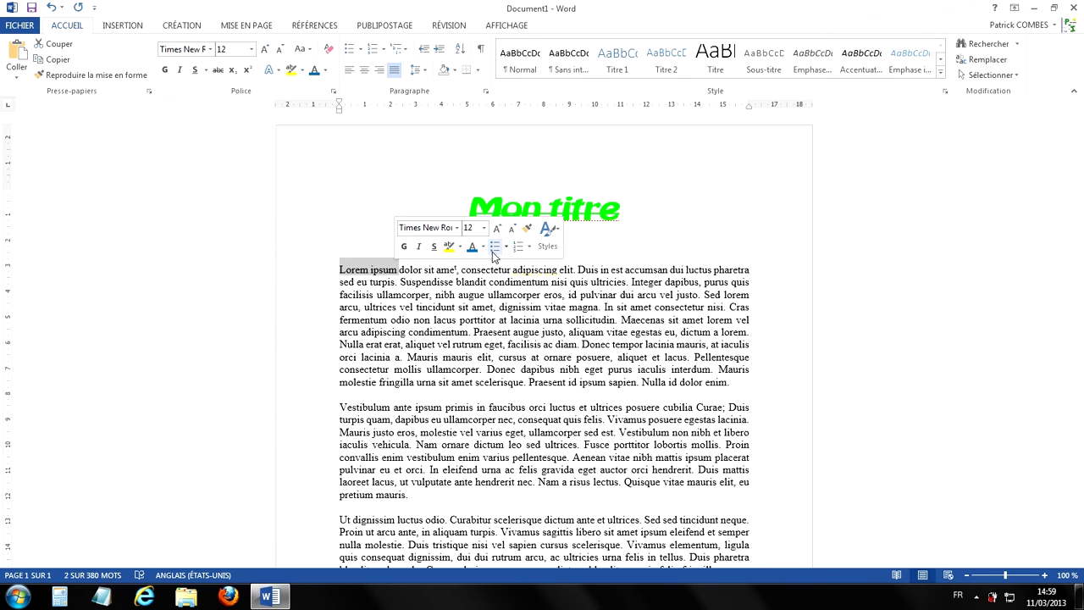
{"action": "left_click", "coordinate": [401, 294]}
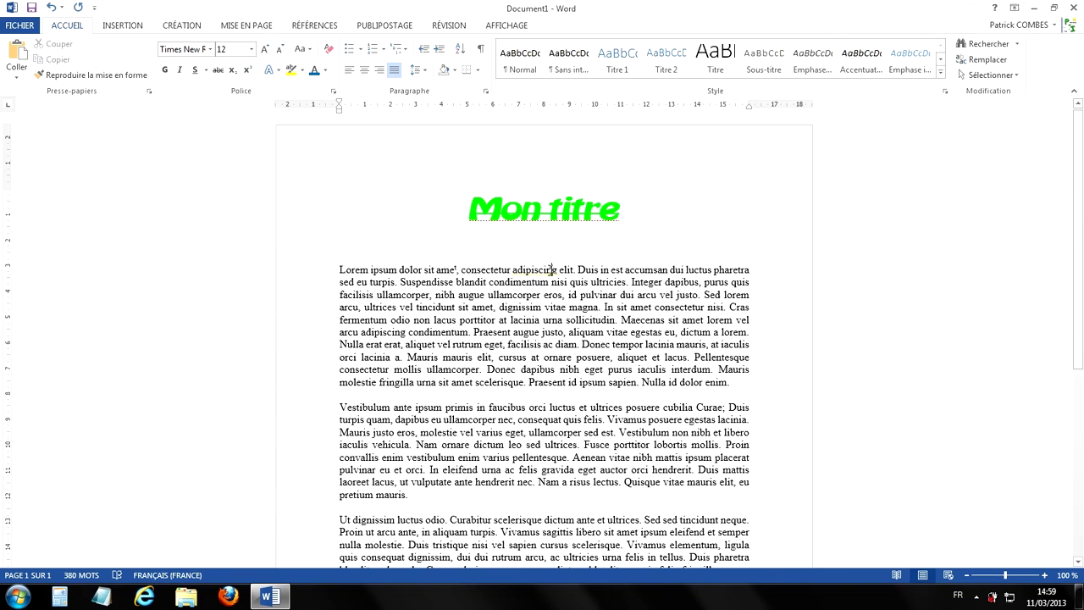
Set the font size of "consectetur adipiscing" in the first body line to 20.
{"action": "left_click_drag", "start_coordinate": [558, 269], "coordinate": [472, 269]}
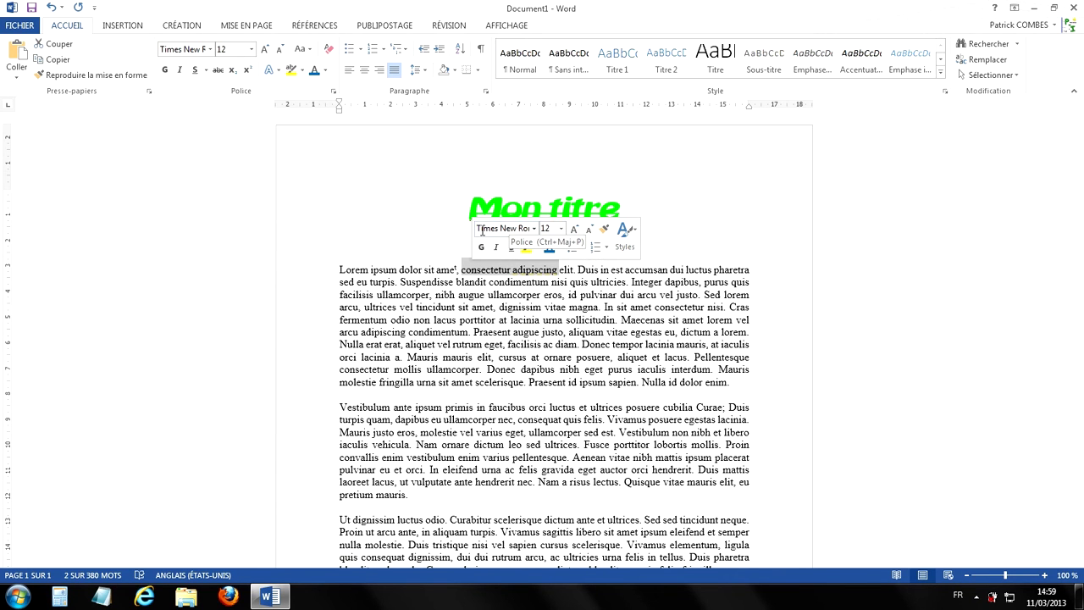
{"action": "left_click", "coordinate": [534, 228]}
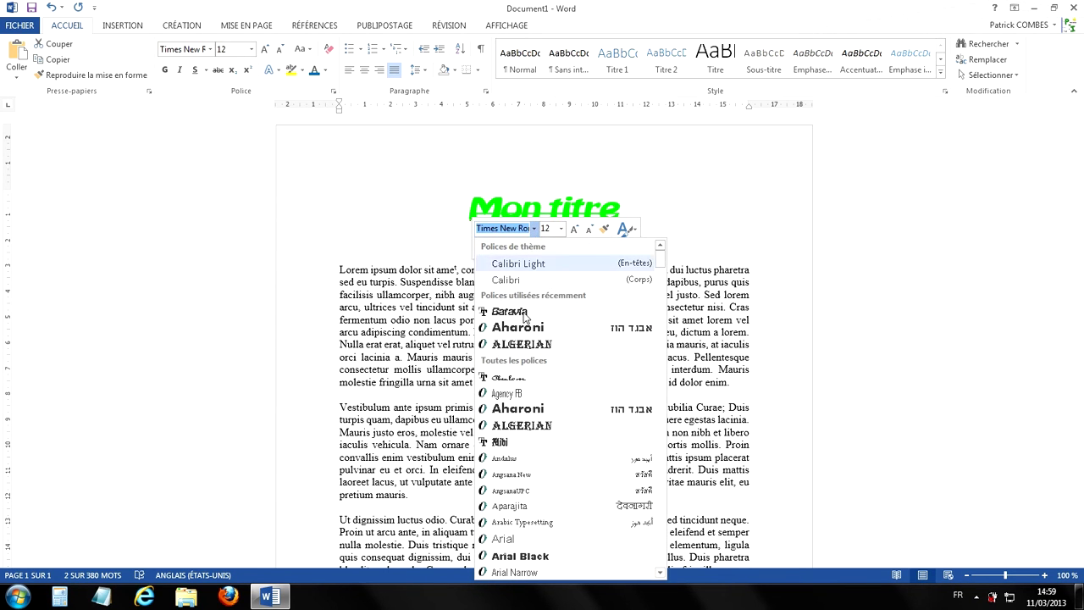
{"action": "key", "text": "Escape"}
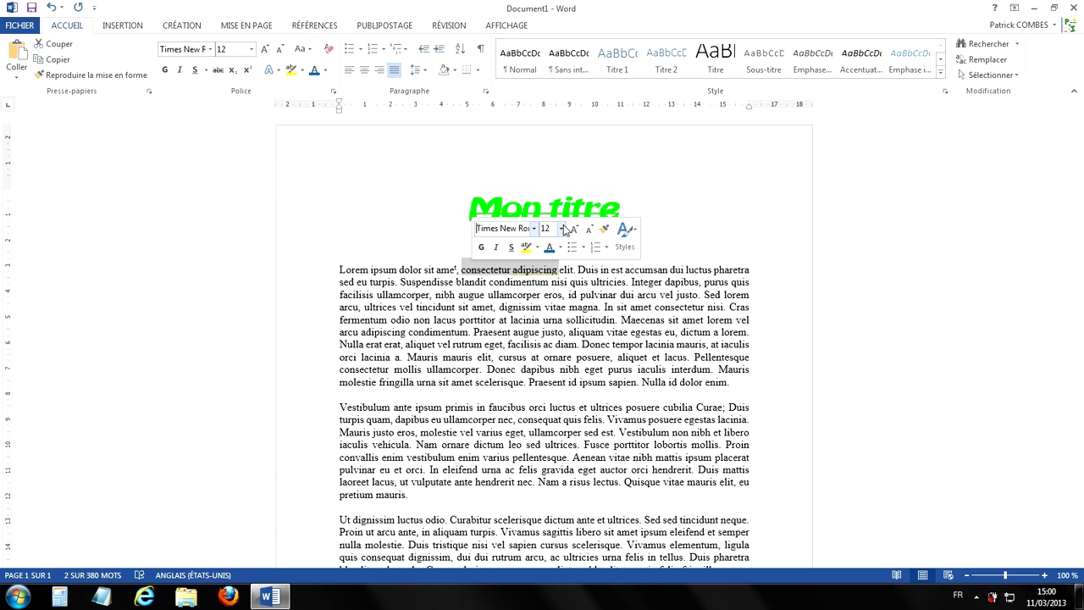
{"action": "left_click", "coordinate": [562, 228]}
{"action": "left_click", "coordinate": [552, 351]}
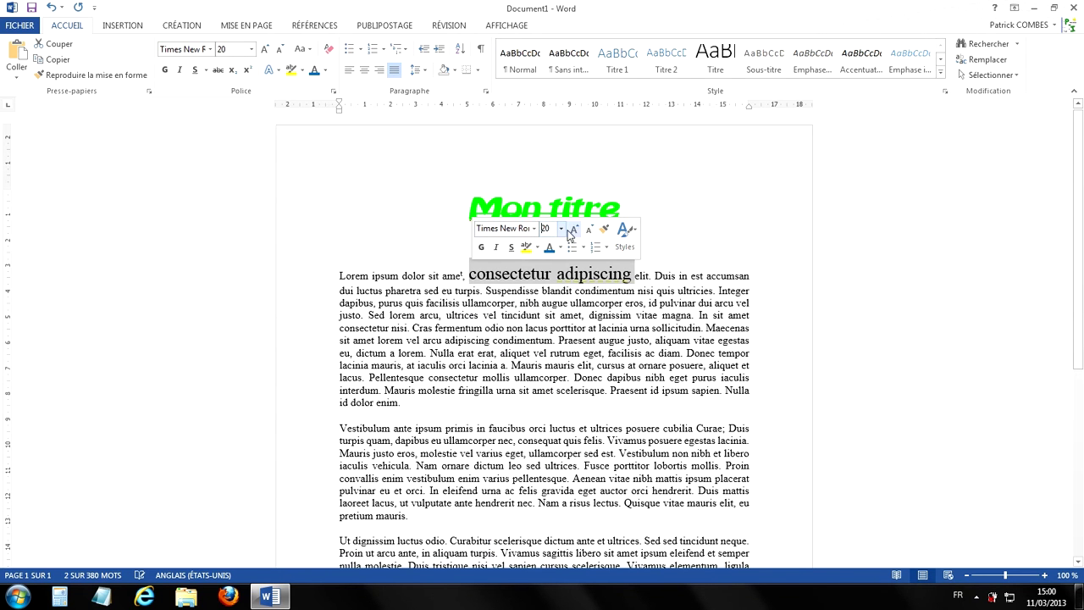
{"action": "left_click", "coordinate": [573, 232]}
{"action": "left_click", "coordinate": [573, 231]}
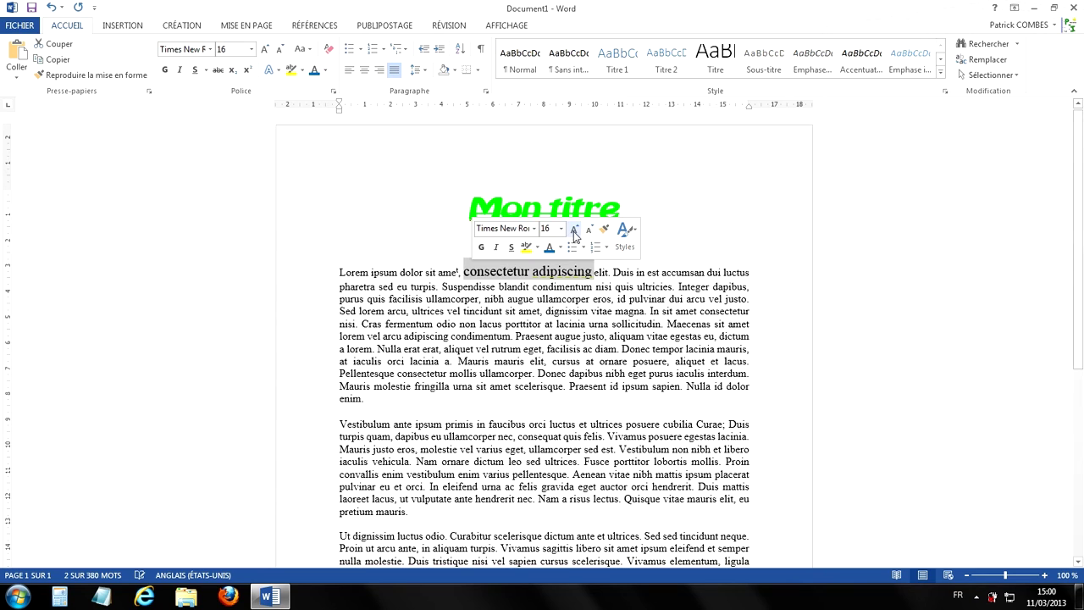
{"action": "left_click", "coordinate": [574, 231]}
{"action": "left_click", "coordinate": [573, 230]}
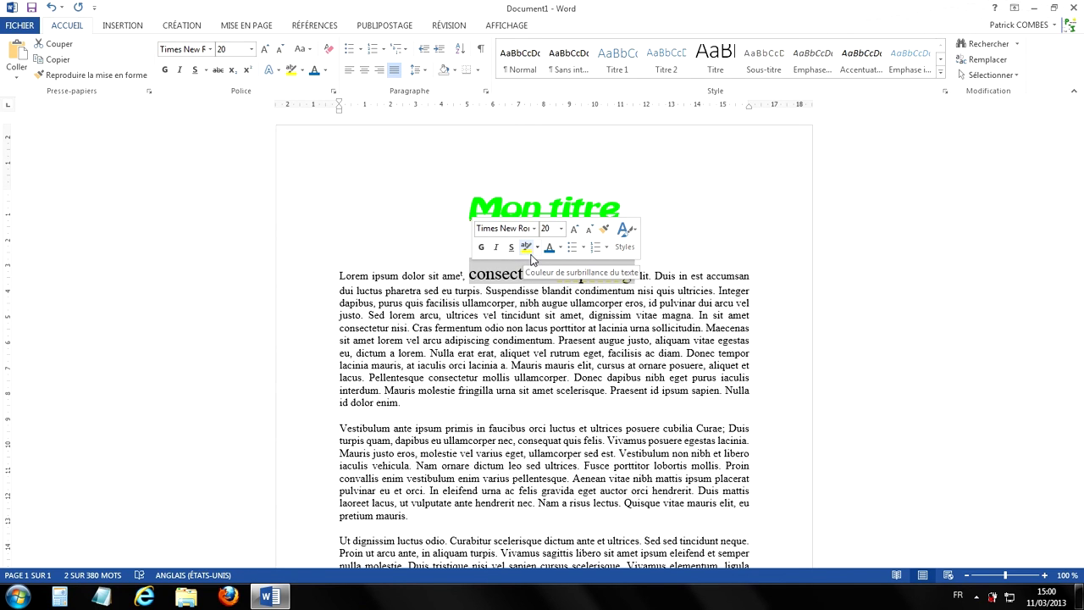
Highlight "consectetur adipiscing" in yellow and change its highlight colour to bright green.
{"action": "left_click", "coordinate": [526, 254]}
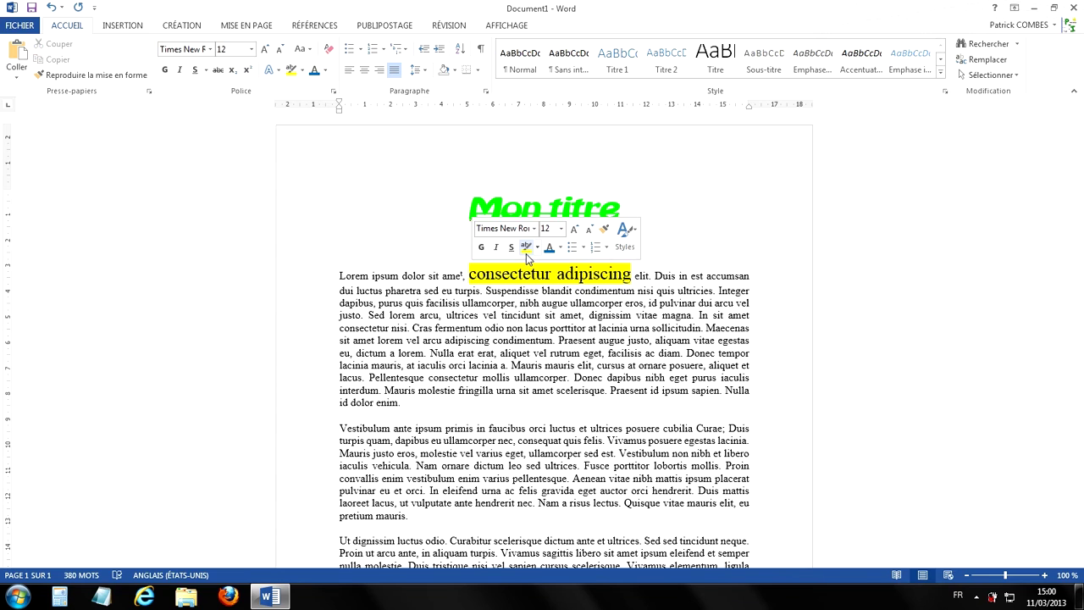
{"action": "left_click_drag", "start_coordinate": [469, 274], "coordinate": [628, 273]}
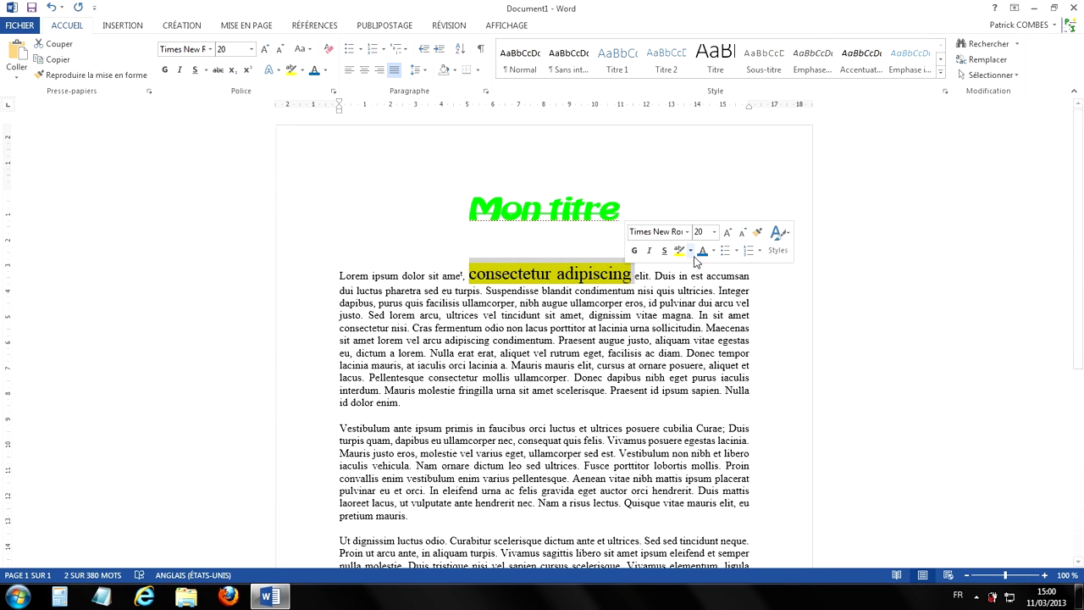
{"action": "left_click", "coordinate": [691, 253]}
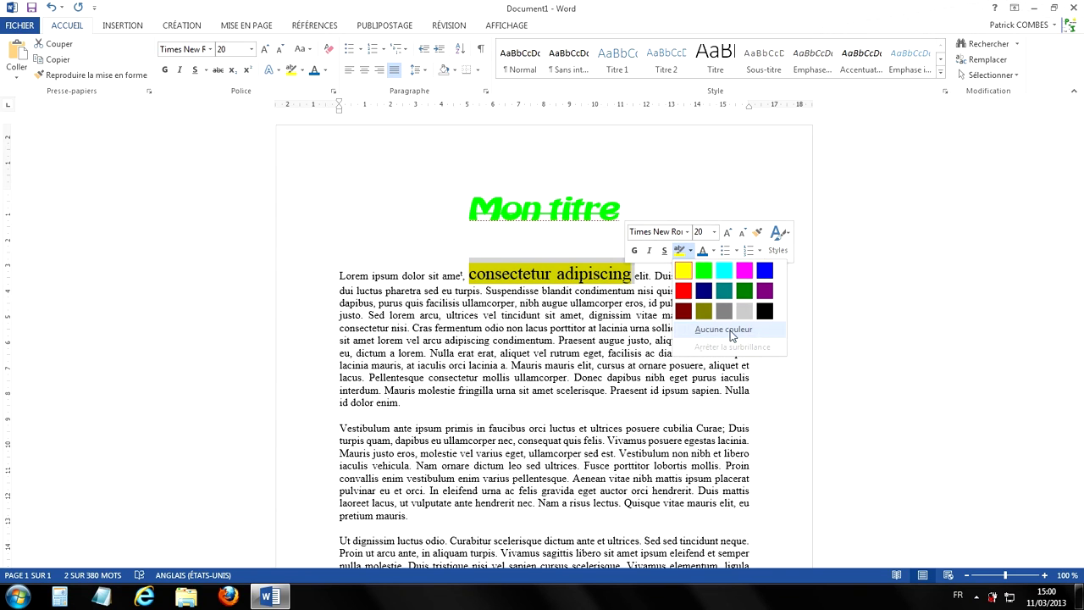
{"action": "left_click", "coordinate": [706, 272]}
{"action": "left_click", "coordinate": [694, 301]}
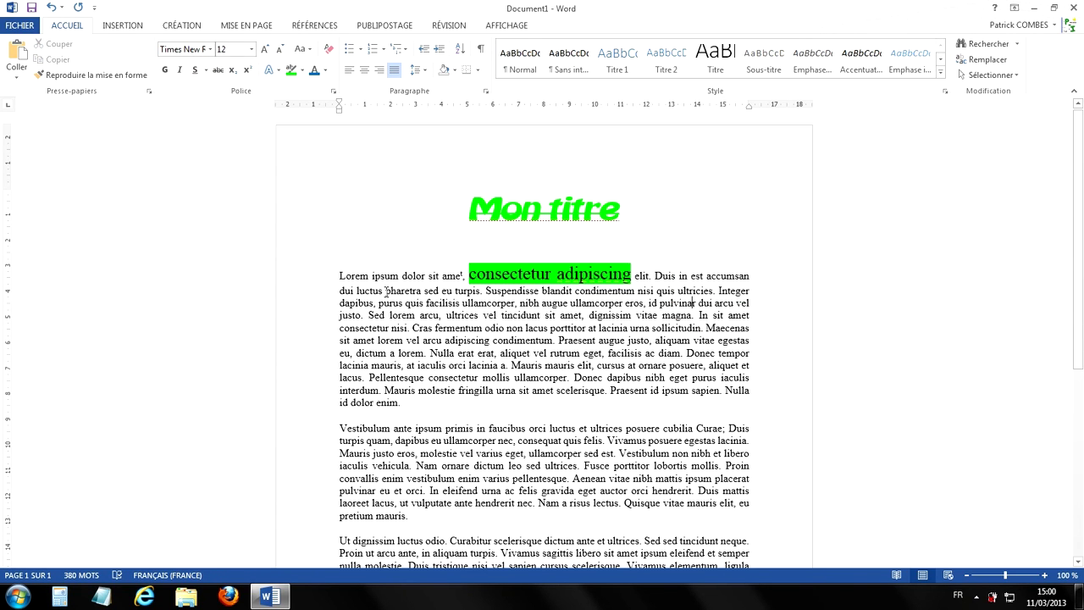
Highlight the words "pharetra sed" in the second line of the first body paragraph in light gray.
{"action": "left_click_drag", "start_coordinate": [385, 290], "coordinate": [438, 295]}
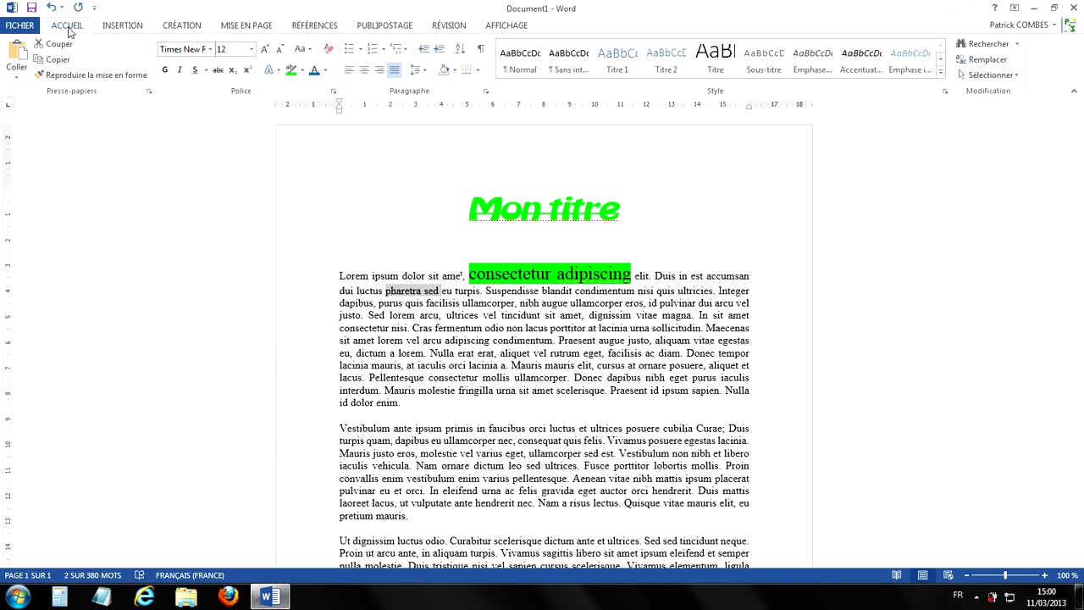
{"action": "left_click", "coordinate": [303, 71]}
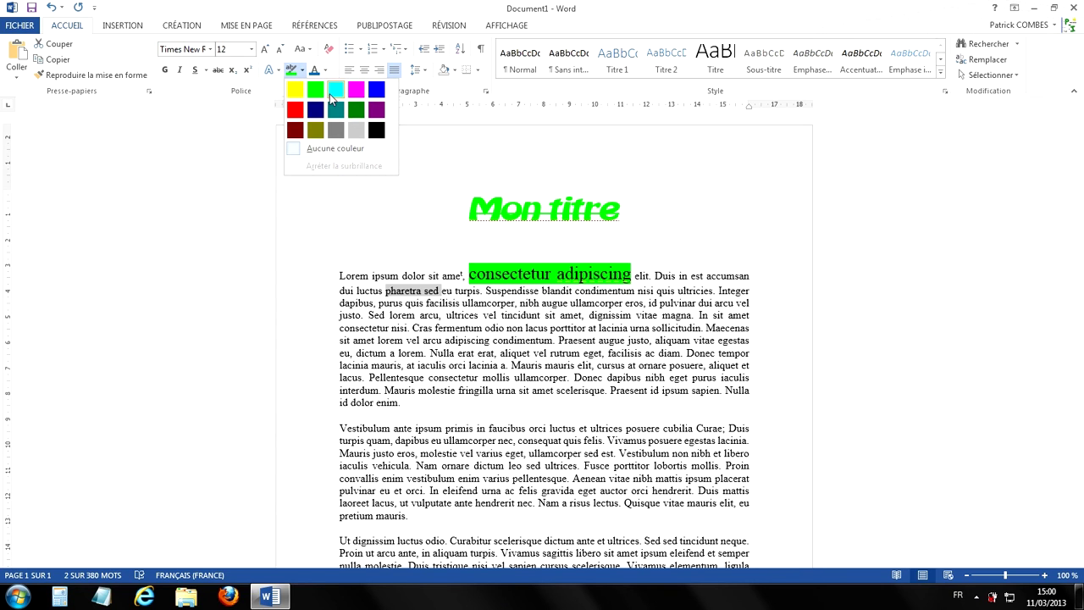
{"action": "left_click", "coordinate": [355, 130]}
{"action": "left_click", "coordinate": [370, 167]}
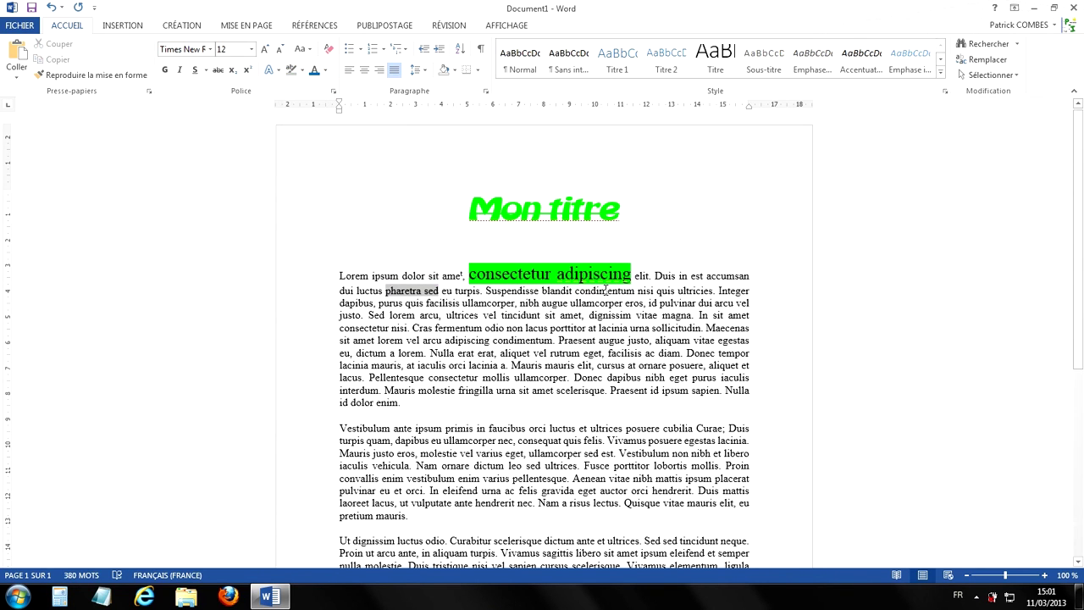